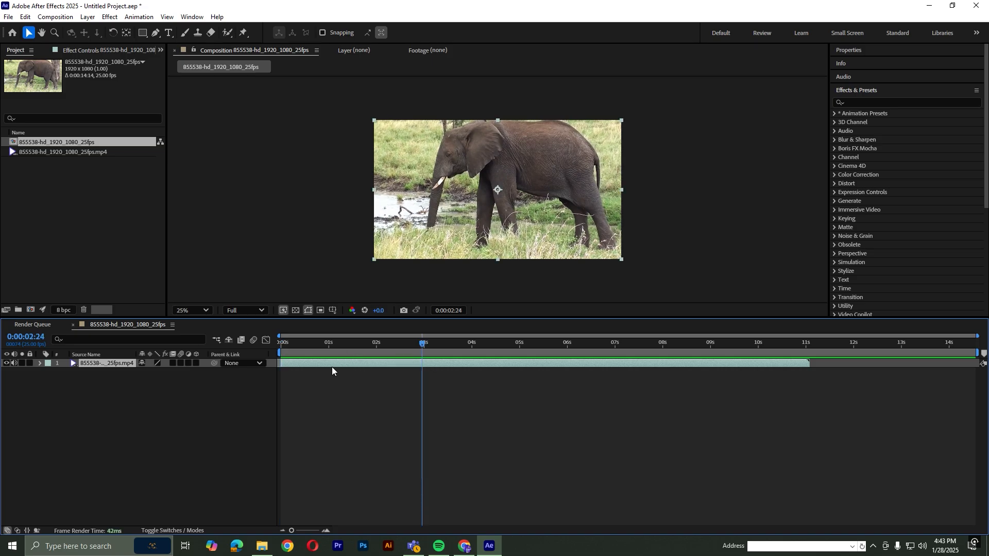
- Slide the elephant footage layer earlier so that it ends at about 8 seconds, and play back the composition
{"action": "mouse_move", "coordinate": [282, 364]}
{"action": "left_mouse_down"}
{"action": "mouse_move", "coordinate": [445, 372]}
{"action": "mouse_move", "coordinate": [299, 363]}
{"action": "left_mouse_up"}
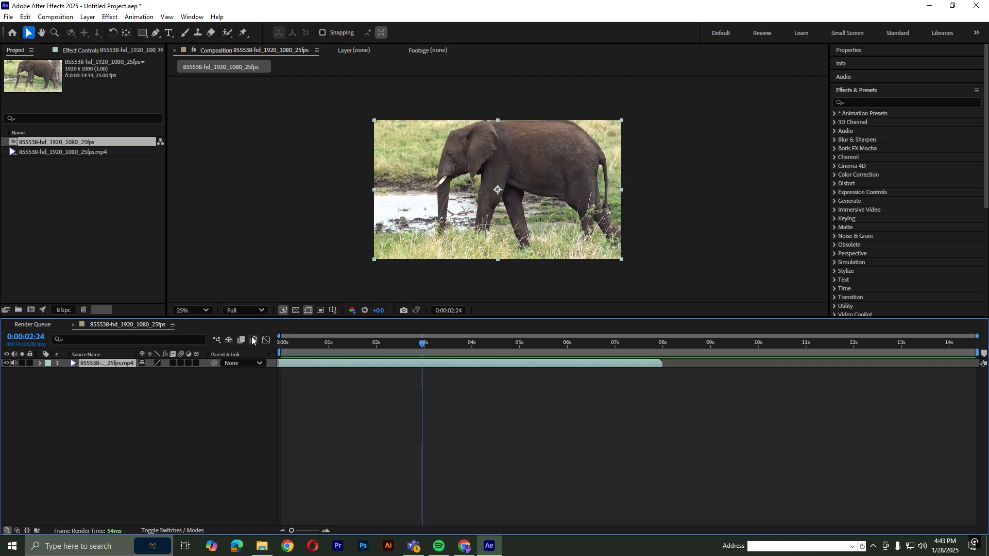
{"action": "key", "text": "Home"}
{"action": "key", "text": "space"}
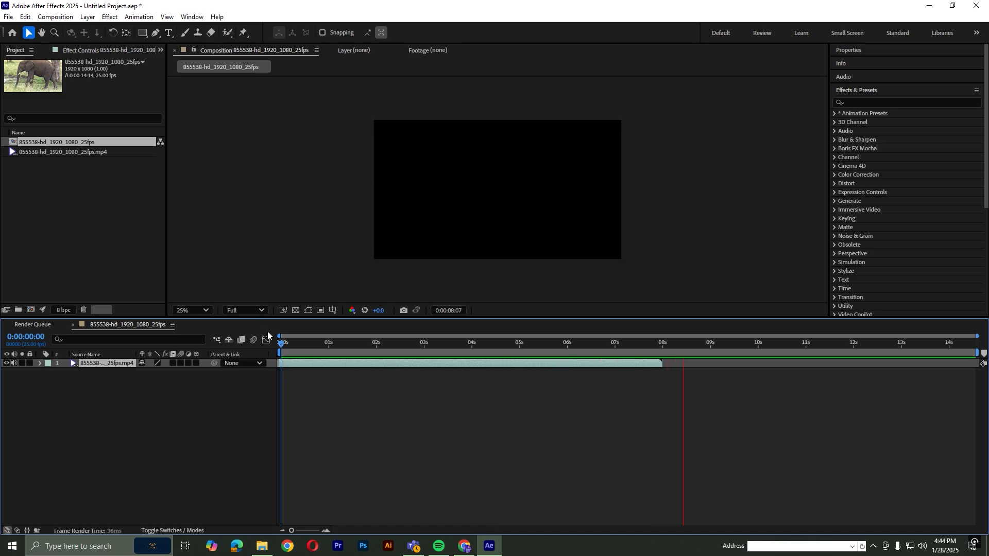
{"action": "left_click", "coordinate": [314, 344]}
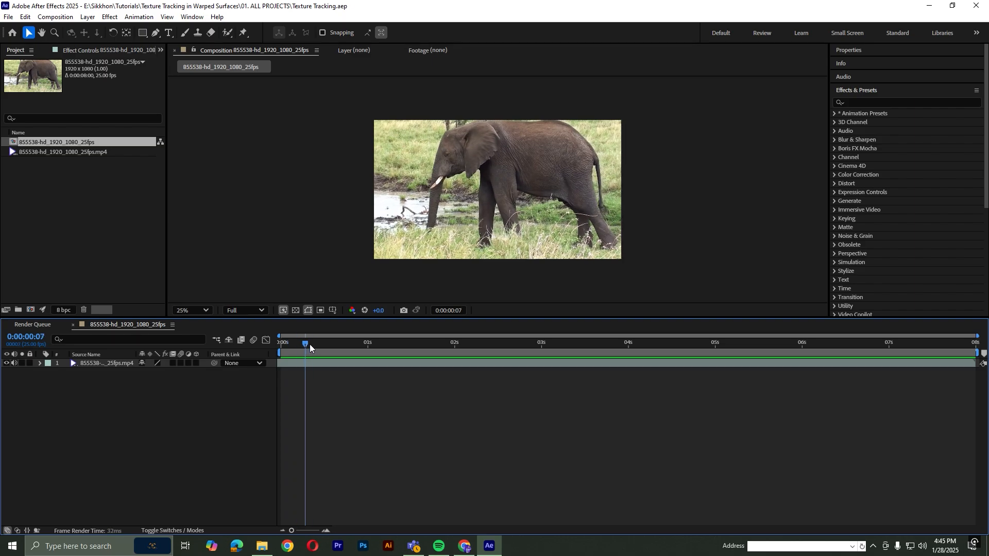
{"action": "key", "text": "space"}
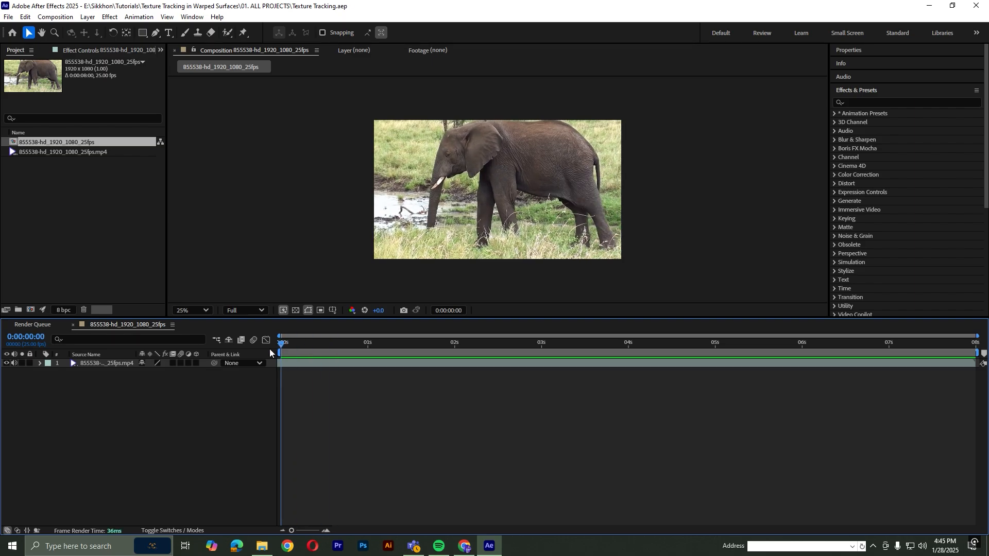
- Import Flash icons.png from the 02. ALL FOOTAGES folder and place it as a layer above the elephant footage
{"action": "left_click", "coordinate": [65, 227]}
{"action": "left_click", "coordinate": [262, 546]}
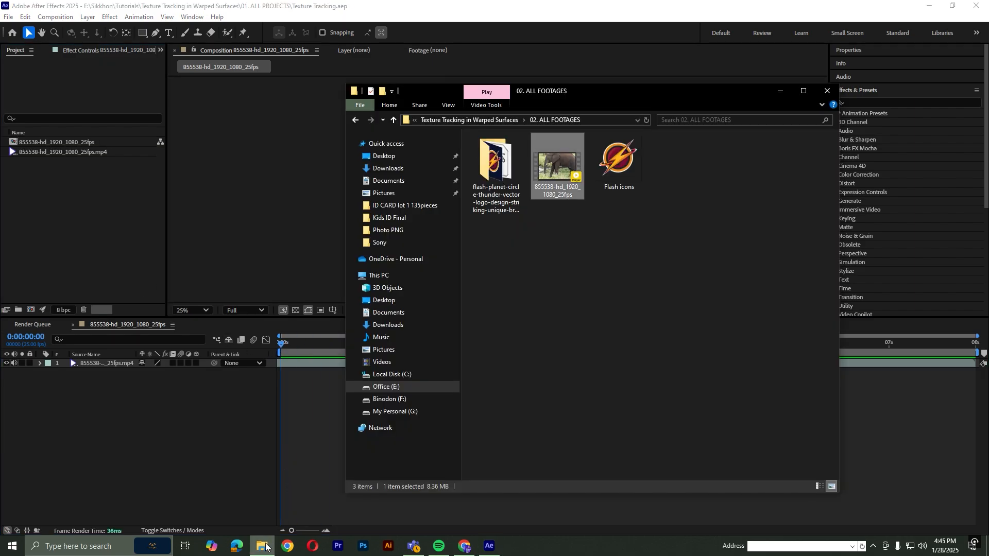
{"action": "left_click_drag", "start_coordinate": [605, 176], "coordinate": [113, 363]}
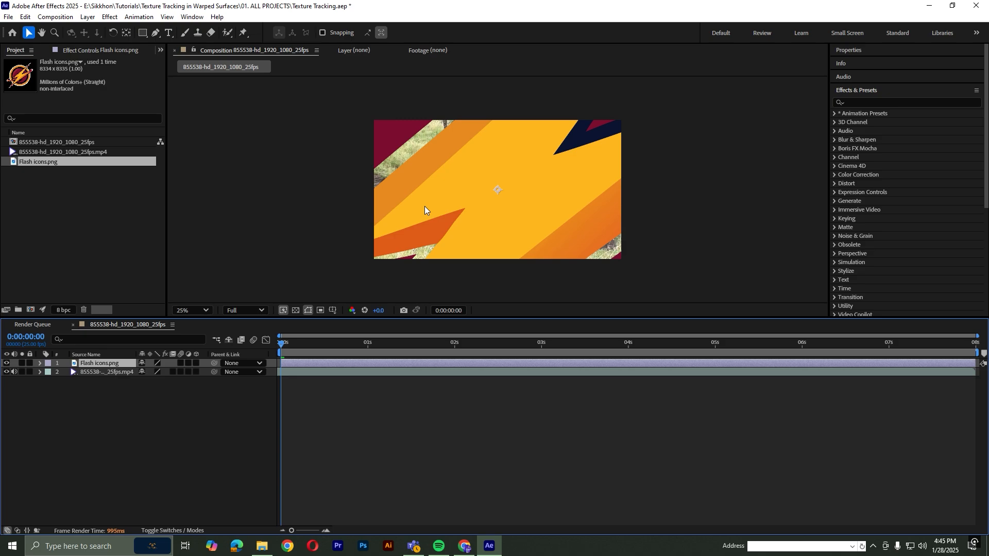
- Set the scale of the Flash icons.png layer to 4%
{"action": "left_click", "coordinate": [40, 363]}
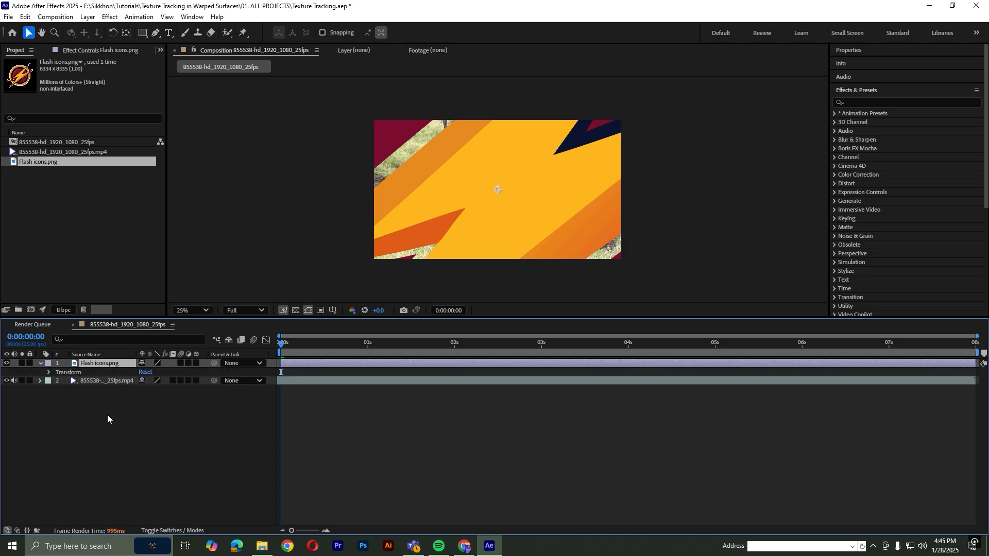
{"action": "left_click", "coordinate": [48, 372]}
{"action": "left_click", "coordinate": [154, 399]}
{"action": "type", "text": "4"}
{"action": "key", "text": "Return"}
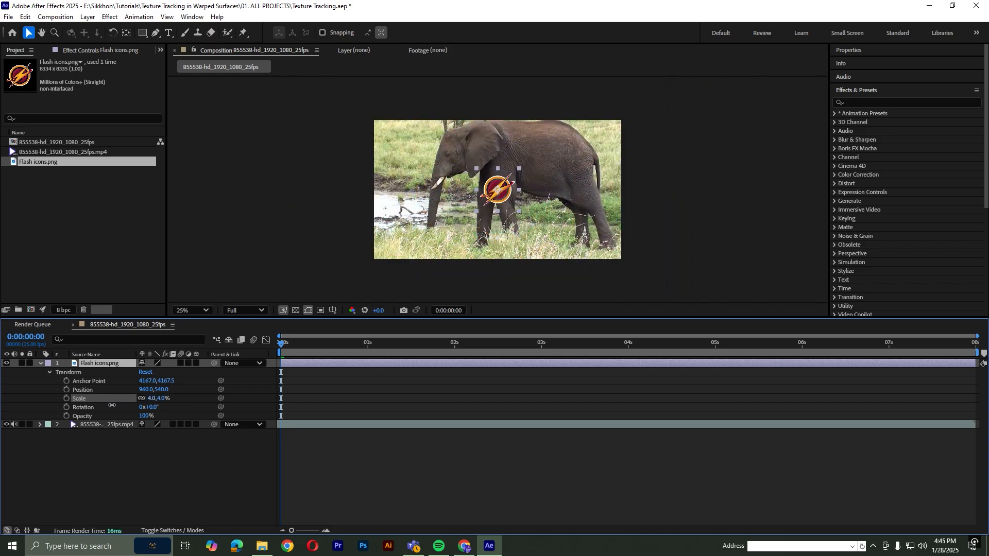
- Move the logo onto the elephant's rear body and enlarge its scale to 6%
{"action": "left_click_drag", "start_coordinate": [111, 405], "coordinate": [113, 405]}
{"action": "left_click_drag", "start_coordinate": [512, 202], "coordinate": [559, 167]}
{"action": "left_click_drag", "start_coordinate": [149, 398], "coordinate": [151, 398]}
{"action": "left_click_drag", "start_coordinate": [554, 168], "coordinate": [557, 170]}
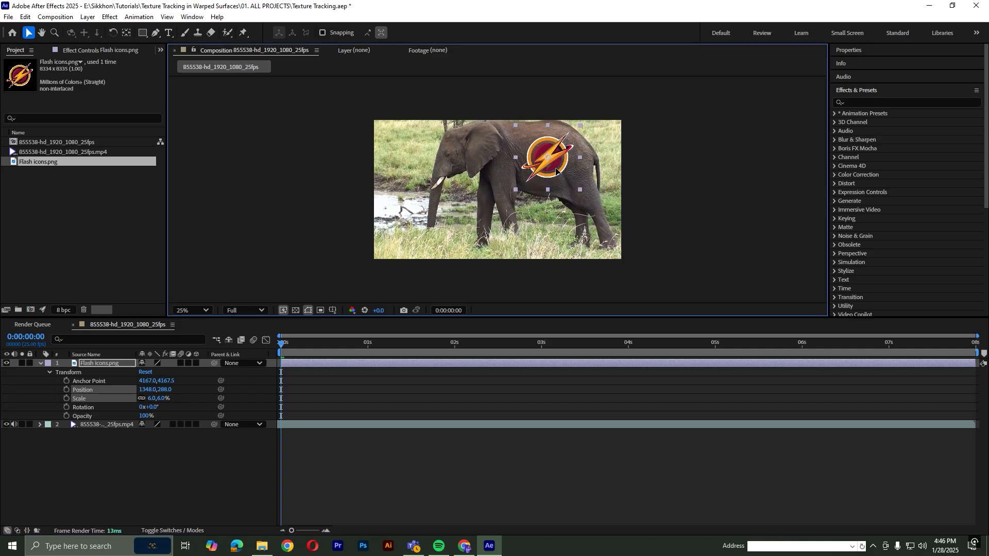
- Try a 7% scale for the logo, nudge it on the elephant's body, and settle on a scale of 6.5%
{"action": "left_click", "coordinate": [152, 398]}
{"action": "type", "text": "7"}
{"action": "key", "text": "Return"}
{"action": "left_click_drag", "start_coordinate": [564, 162], "coordinate": [564, 162]}
{"action": "left_click", "coordinate": [153, 398]}
{"action": "type", "text": "6.5"}
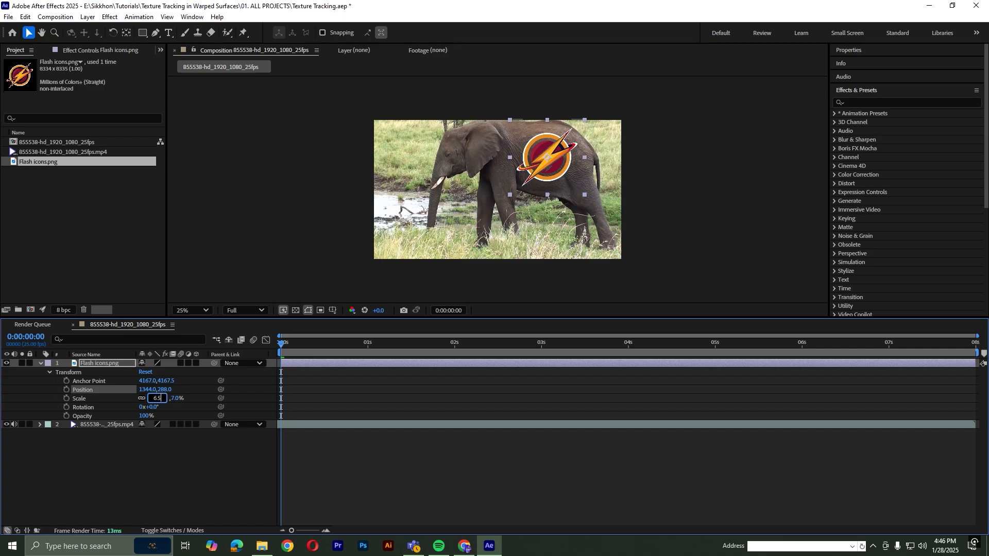
{"action": "key", "text": "Return"}
- Play back the composition to check the logo against the walking elephant, ending at the first frame
{"action": "left_click", "coordinate": [354, 441]}
{"action": "key", "text": "space"}
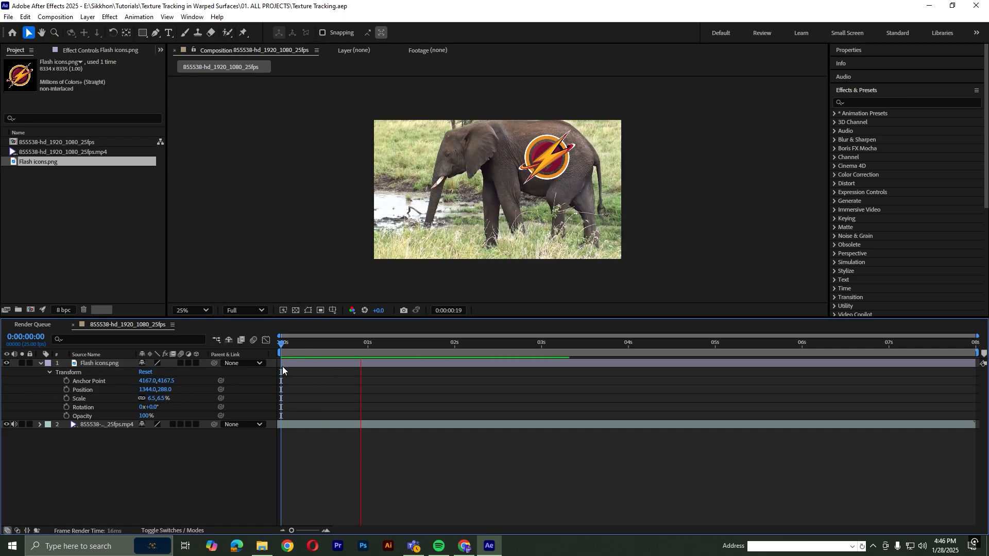
{"action": "mouse_move", "coordinate": [281, 344]}
{"action": "left_mouse_down"}
{"action": "mouse_move", "coordinate": [952, 355]}
{"action": "mouse_move", "coordinate": [280, 356]}
{"action": "left_mouse_up"}
- Pre-compose the Flash icons.png layer as Flash icons.png Comp 1, moving all attributes into the new composition
{"action": "left_click", "coordinate": [41, 363]}
{"action": "left_click", "coordinate": [102, 363]}
{"action": "right_click", "coordinate": [100, 363]}
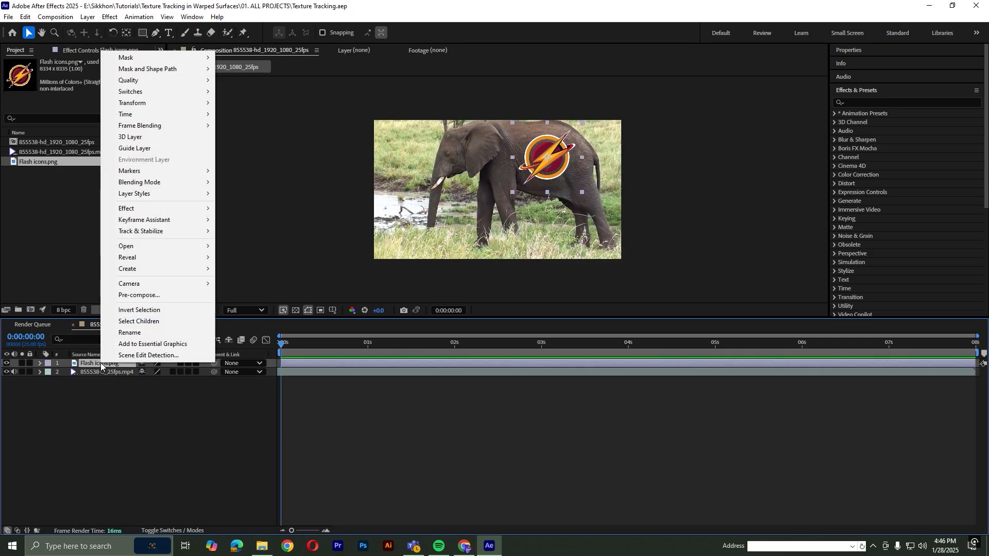
{"action": "left_click", "coordinate": [150, 296]}
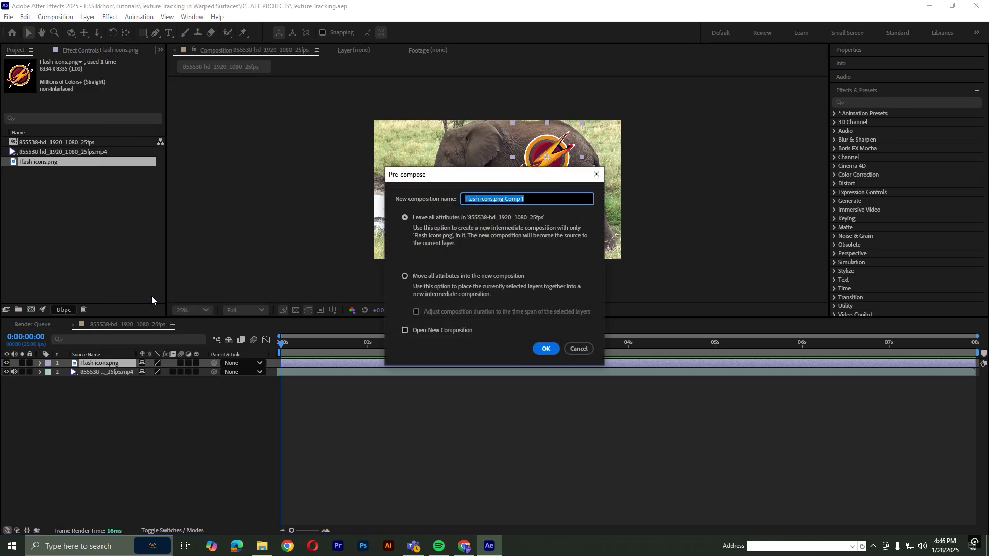
{"action": "left_click", "coordinate": [406, 277]}
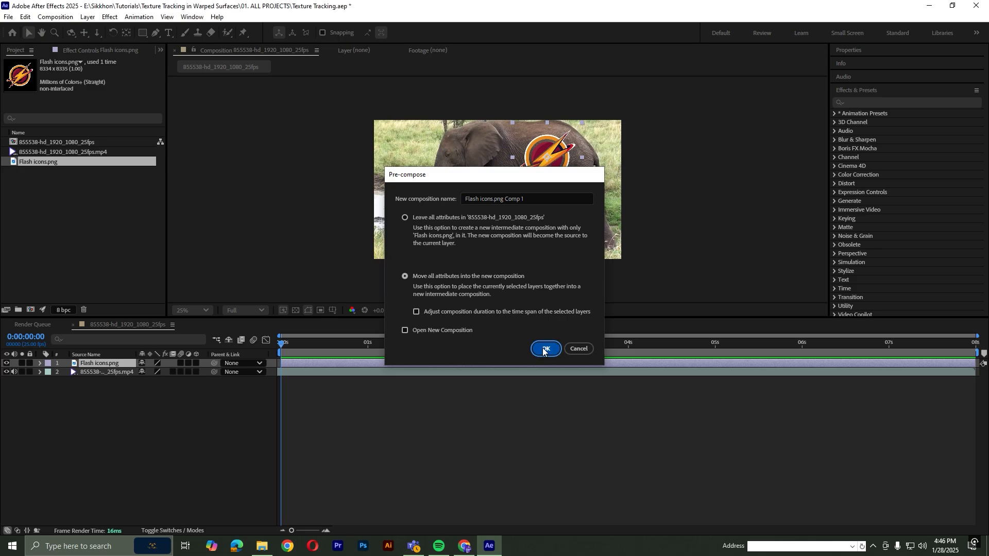
{"action": "left_click", "coordinate": [542, 347]}
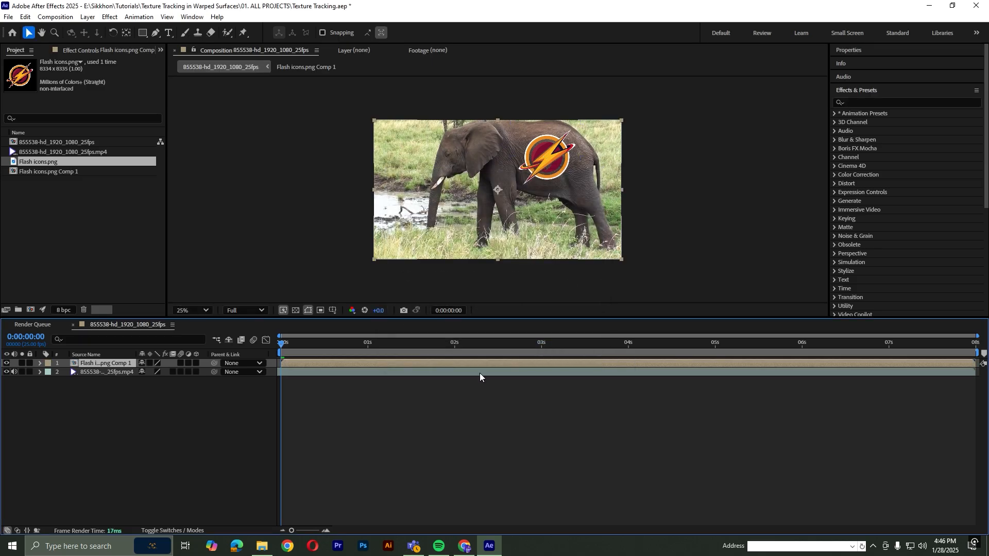
- Inside Flash icons.png Comp 1, create a 1920 x 1080 px black solid and place the logo layer above it
{"action": "double_click", "coordinate": [102, 363]}
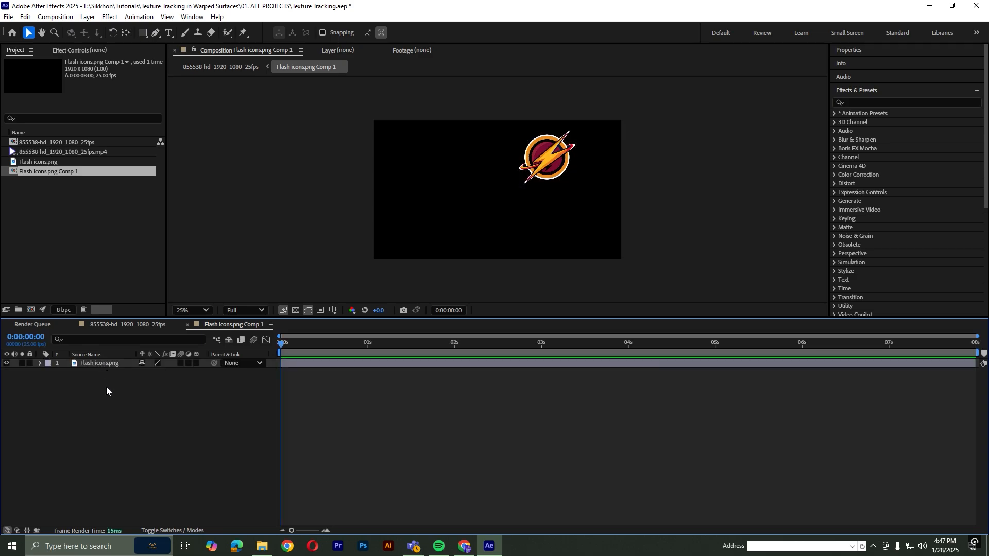
{"action": "right_click", "coordinate": [106, 387]}
{"action": "mouse_move", "coordinate": [184, 395]}
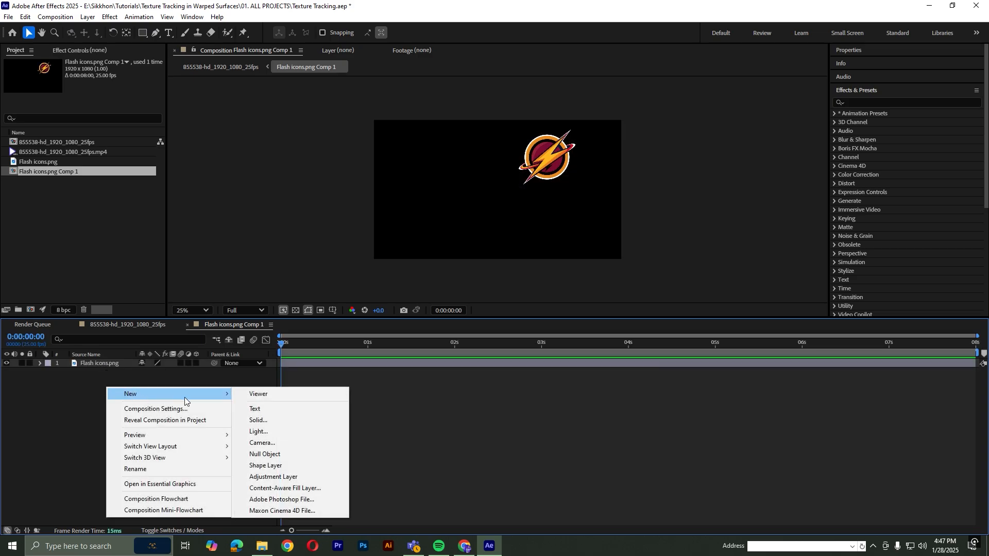
{"action": "left_click", "coordinate": [271, 419]}
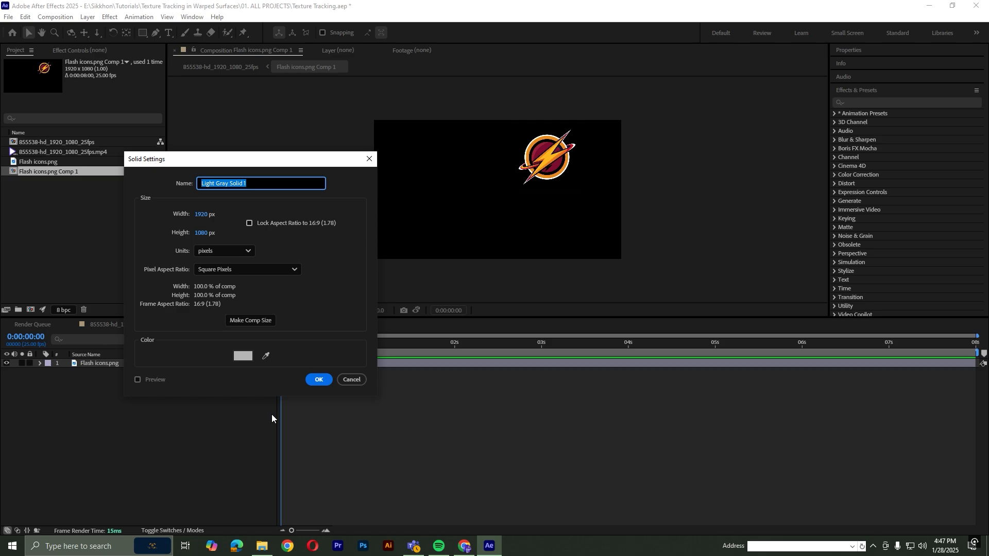
{"action": "left_click", "coordinate": [243, 356]}
{"action": "left_click_drag", "start_coordinate": [254, 332], "coordinate": [377, 365]}
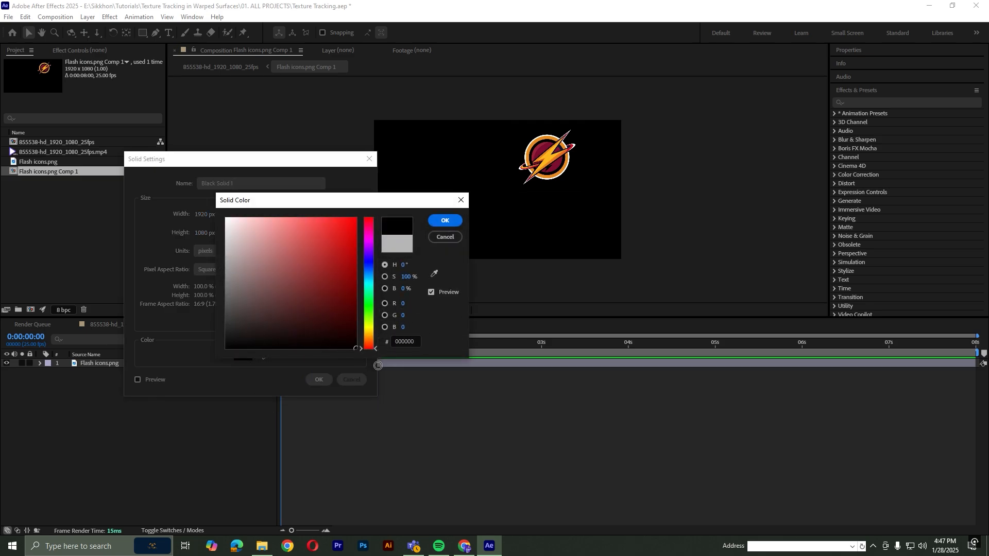
{"action": "left_click", "coordinate": [444, 221]}
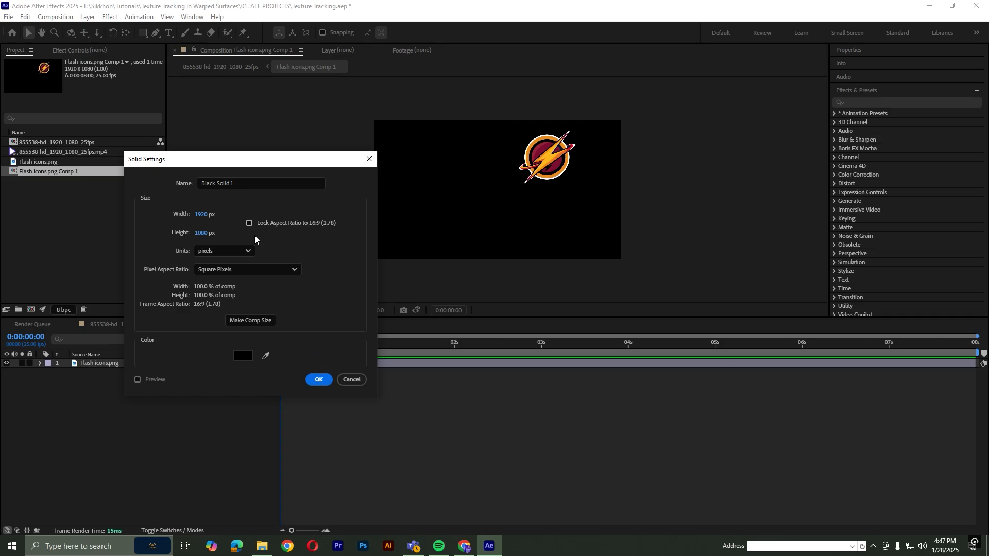
{"action": "left_click", "coordinate": [239, 182]}
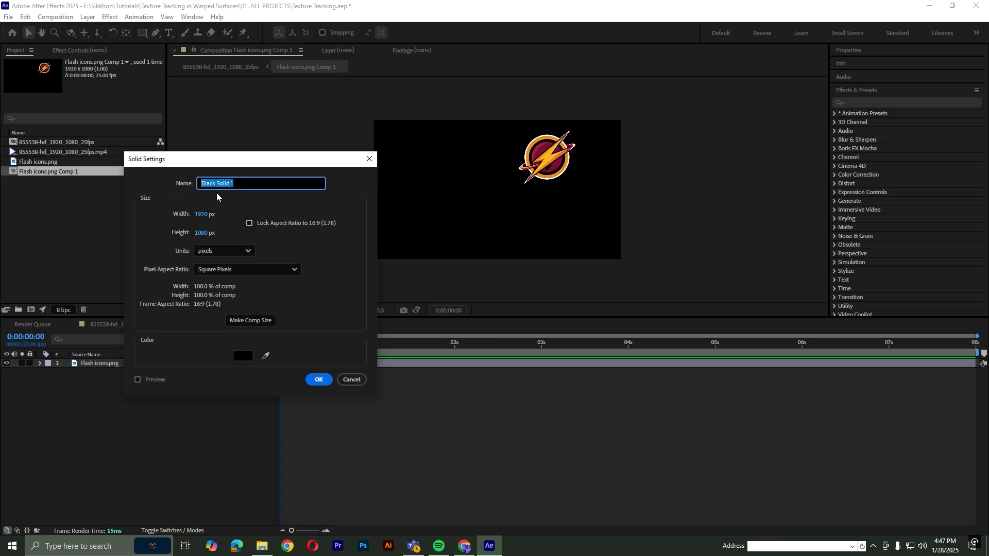
{"action": "left_click", "coordinate": [317, 381]}
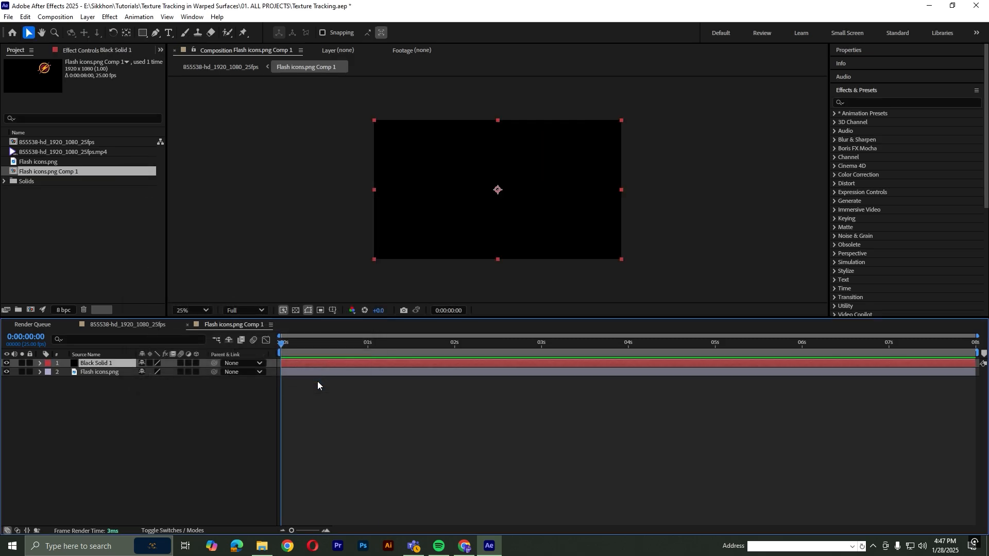
{"action": "left_click_drag", "start_coordinate": [101, 371], "coordinate": [98, 360]}
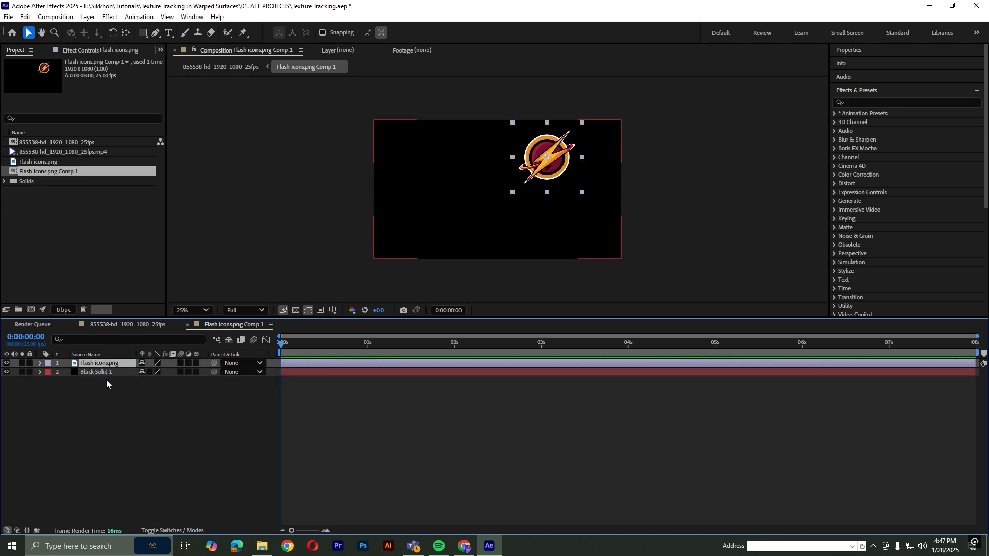
{"action": "left_click", "coordinate": [113, 389]}
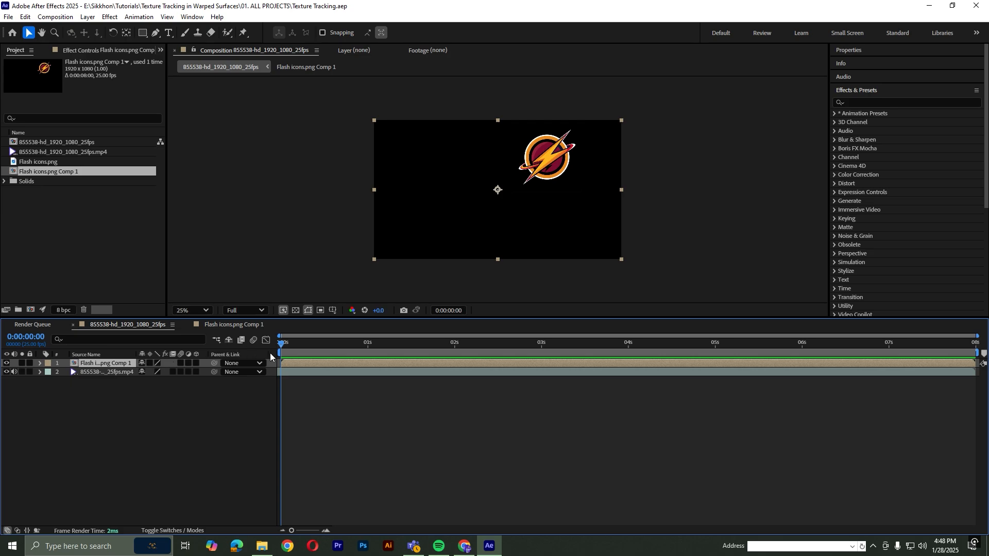
- In the main composition, trim the Flash icons.png Comp 1 layer to a brief span starting at 0:00:03:16
{"action": "left_click_drag", "start_coordinate": [283, 342], "coordinate": [600, 351]}
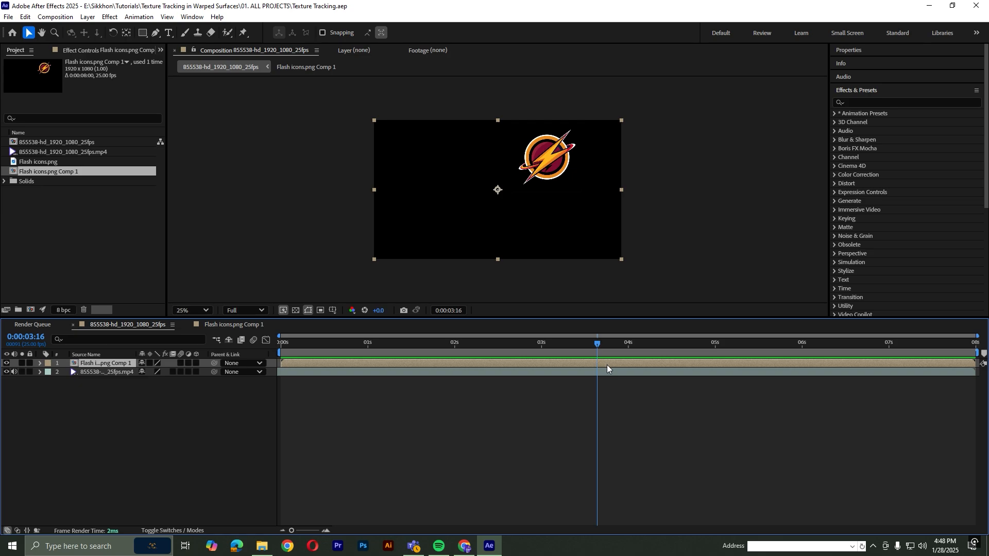
{"action": "key", "text": "alt+bracketleft"}
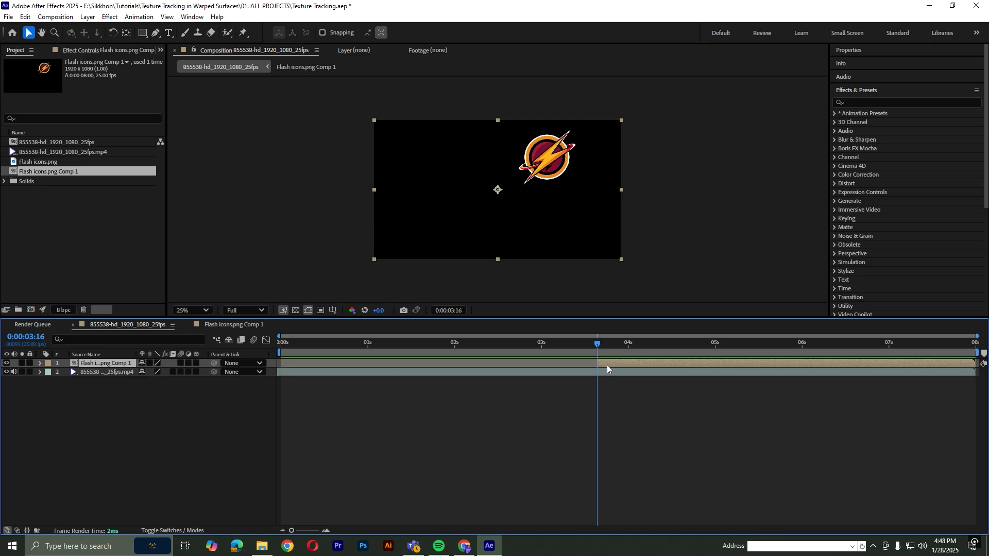
{"action": "left_click_drag", "start_coordinate": [598, 342], "coordinate": [602, 342]}
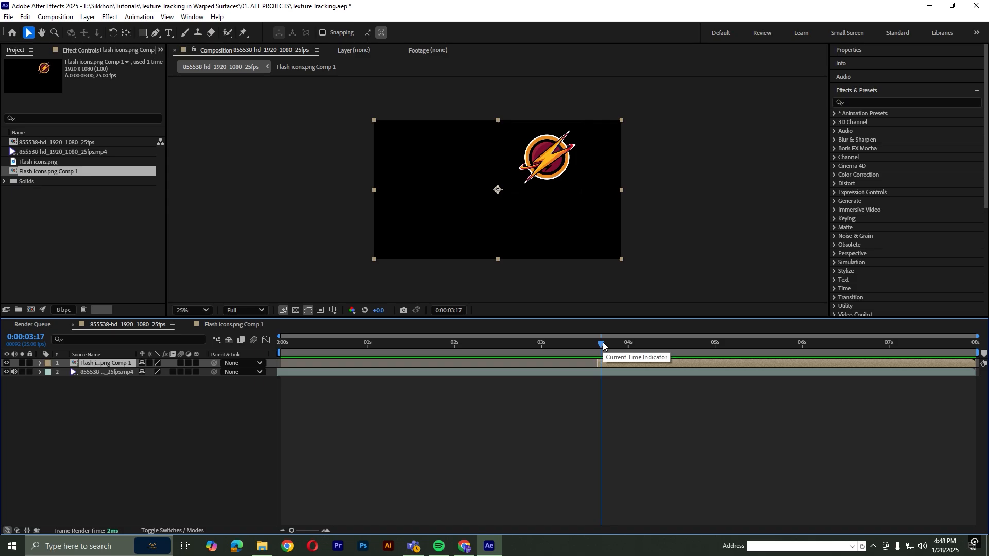
- Play the main composition from the start to check the shortened logo layer, and return to the first frame
{"action": "left_click_drag", "start_coordinate": [570, 344], "coordinate": [274, 356]}
{"action": "key", "text": "space"}
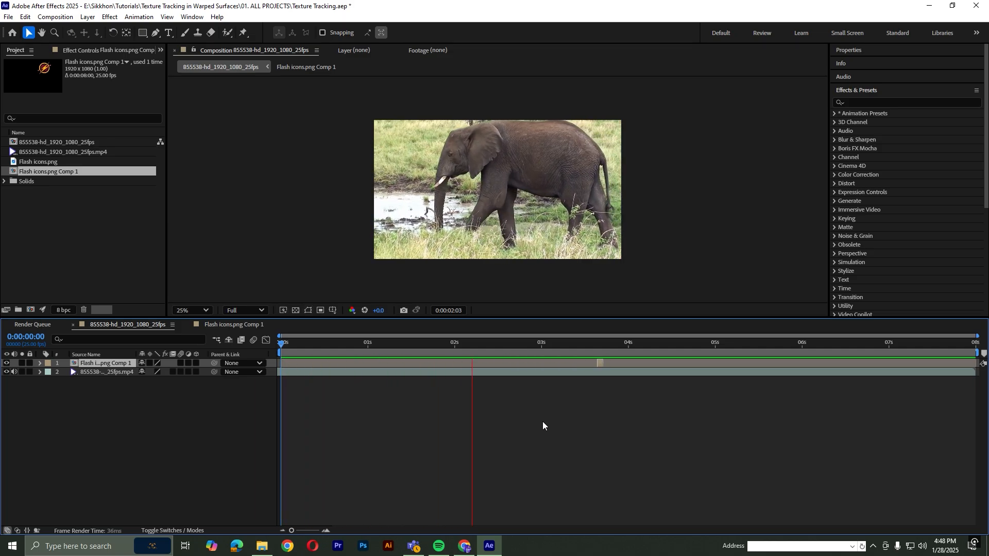
{"action": "left_click_drag", "start_coordinate": [526, 342], "coordinate": [481, 353]}
{"action": "key", "text": "Home"}
- Draw a rectangular mask on the elephant footage layer around the elephant's rear body
{"action": "left_click", "coordinate": [104, 372]}
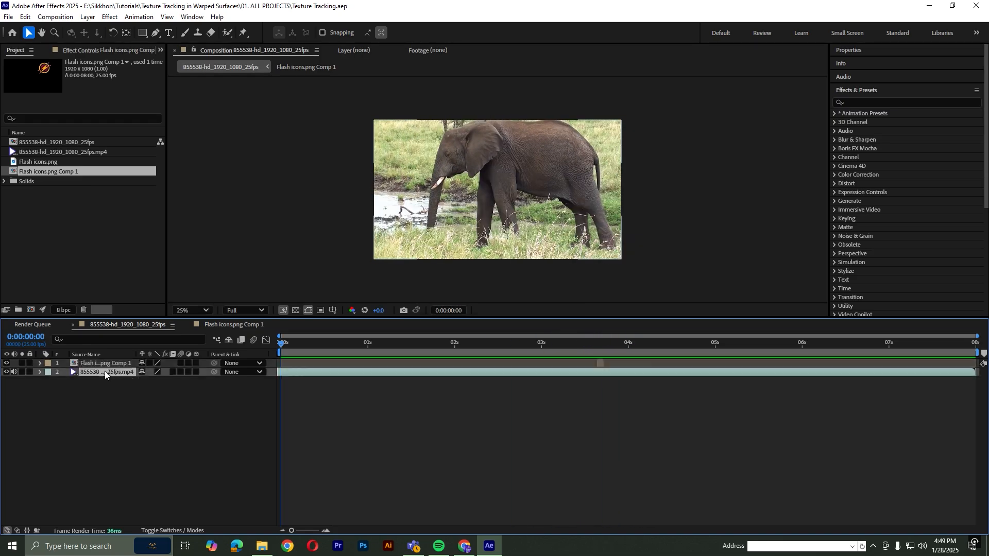
{"action": "left_click", "coordinate": [142, 34]}
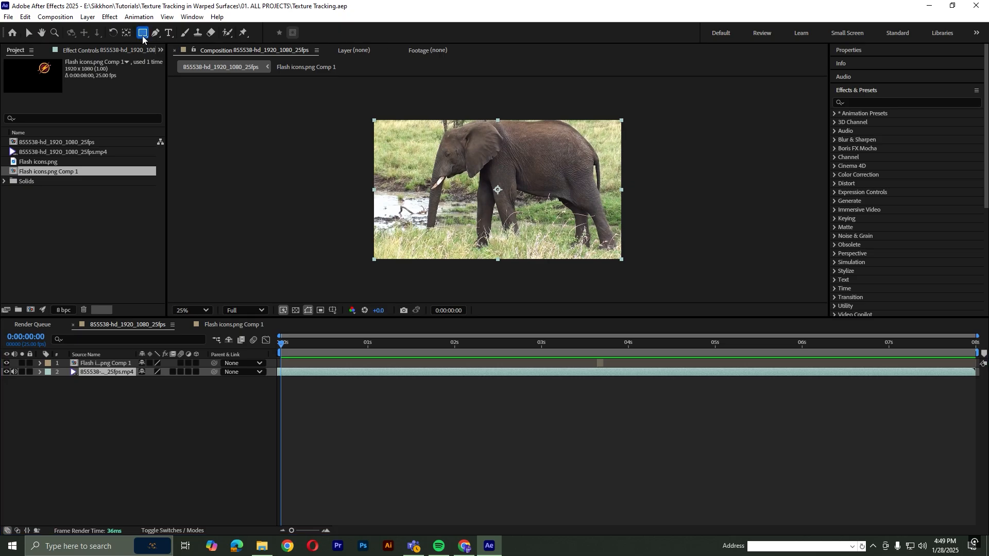
{"action": "left_click_drag", "start_coordinate": [513, 125], "coordinate": [597, 210]}
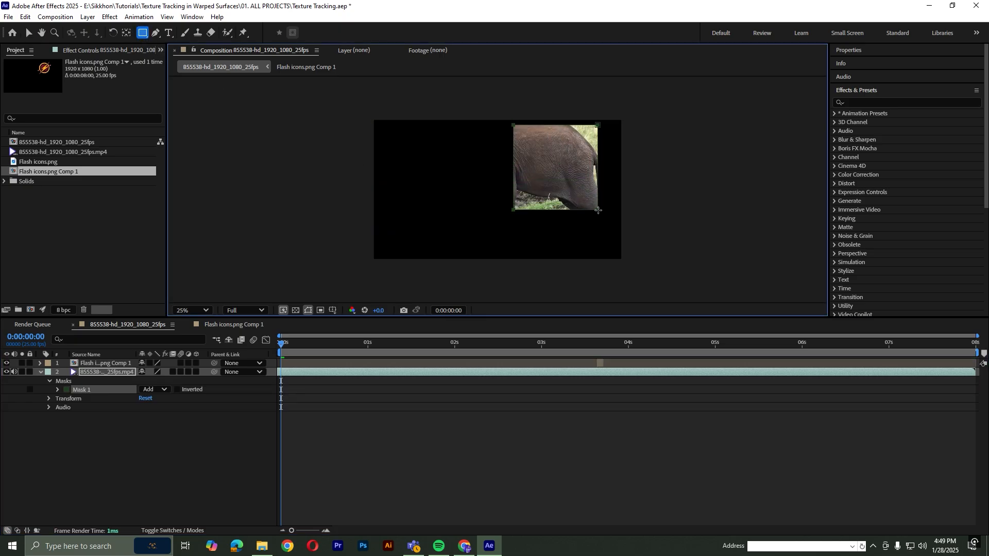
- Move the current time to 0:00:03:17, where the logo is displayed, and activate the Selection tool
{"action": "left_click", "coordinate": [381, 343]}
{"action": "left_click_drag", "start_coordinate": [388, 350], "coordinate": [598, 364]}
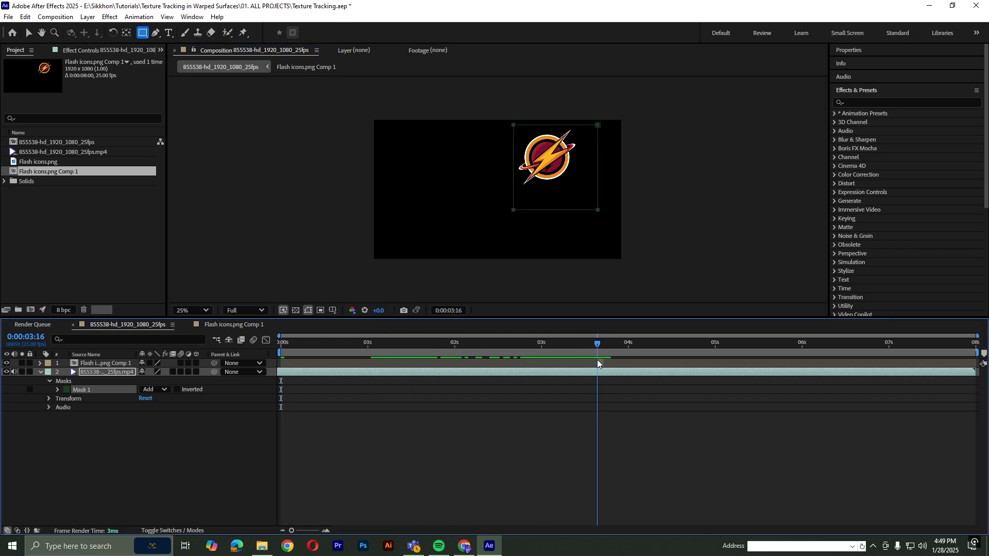
{"action": "left_click_drag", "start_coordinate": [571, 344], "coordinate": [600, 350]}
{"action": "left_click", "coordinate": [28, 33]}
{"action": "left_click", "coordinate": [646, 249]}
{"action": "left_click_drag", "start_coordinate": [526, 125], "coordinate": [516, 125]}
{"action": "key", "text": "ctrl+z"}
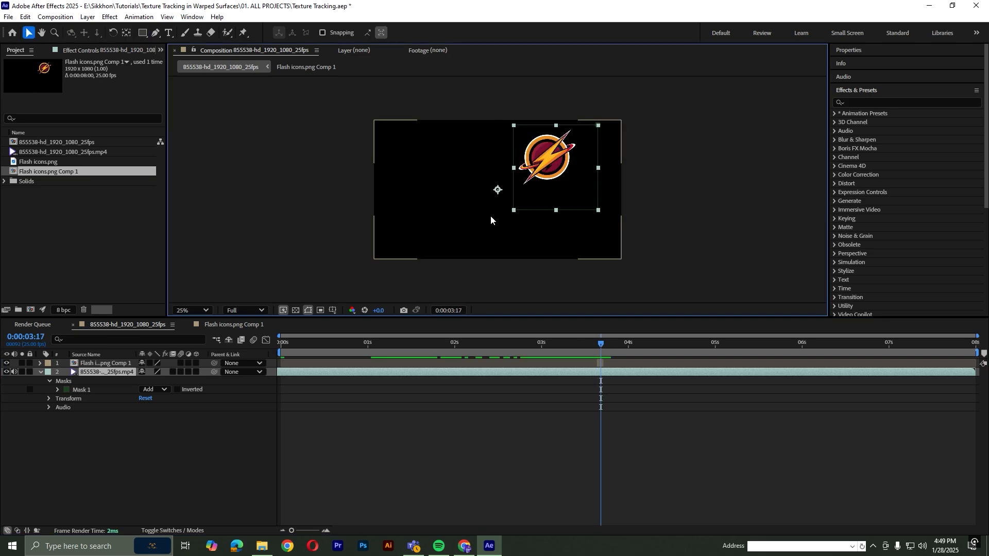
{"action": "left_click", "coordinate": [498, 212]}
{"action": "left_click_drag", "start_coordinate": [541, 163], "coordinate": [536, 186]}
{"action": "key", "text": "ctrl+z"}
{"action": "left_click", "coordinate": [547, 165]}
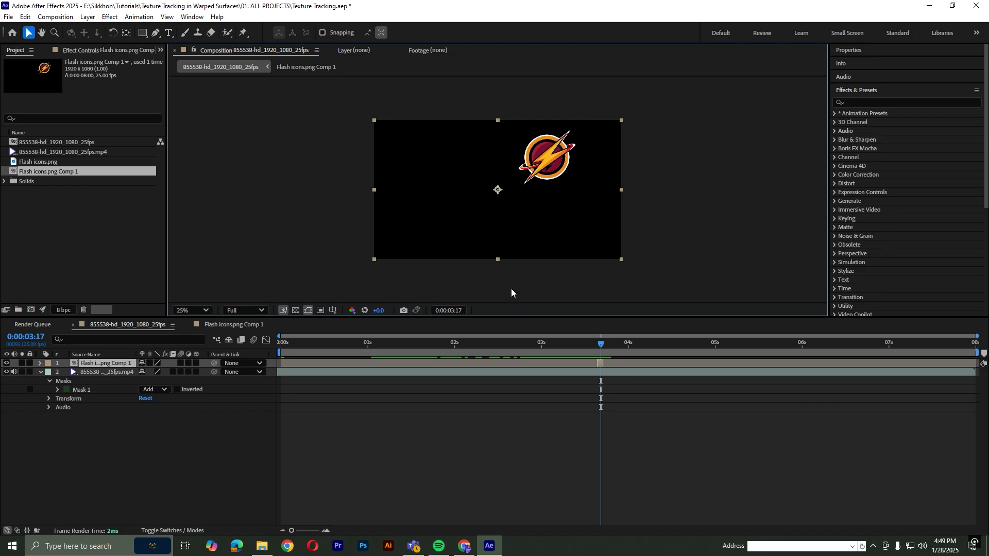
- Widen Mask 1 on the elephant footage by moving its left edge outward, away from the logo
{"action": "left_click", "coordinate": [495, 372]}
{"action": "left_click", "coordinate": [526, 139]}
{"action": "left_click", "coordinate": [513, 170]}
{"action": "left_click_drag", "start_coordinate": [514, 170], "coordinate": [494, 170]}
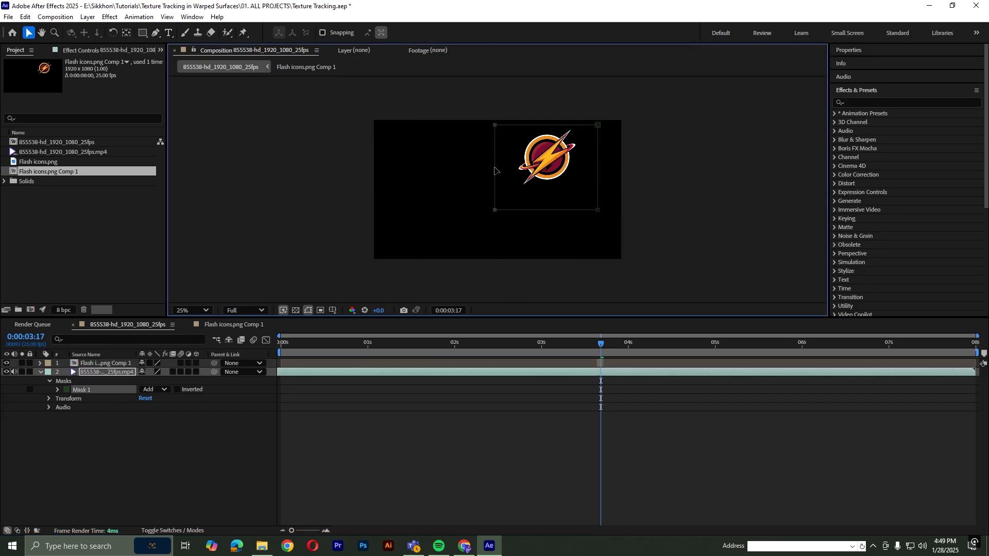
- Set Mask 1 on the elephant footage to Subtract, move the current time to 0:00:03:09, and deselect the layer
{"action": "mouse_move", "coordinate": [580, 346]}
{"action": "left_mouse_down"}
{"action": "mouse_move", "coordinate": [576, 354]}
{"action": "mouse_move", "coordinate": [590, 353]}
{"action": "left_mouse_up"}
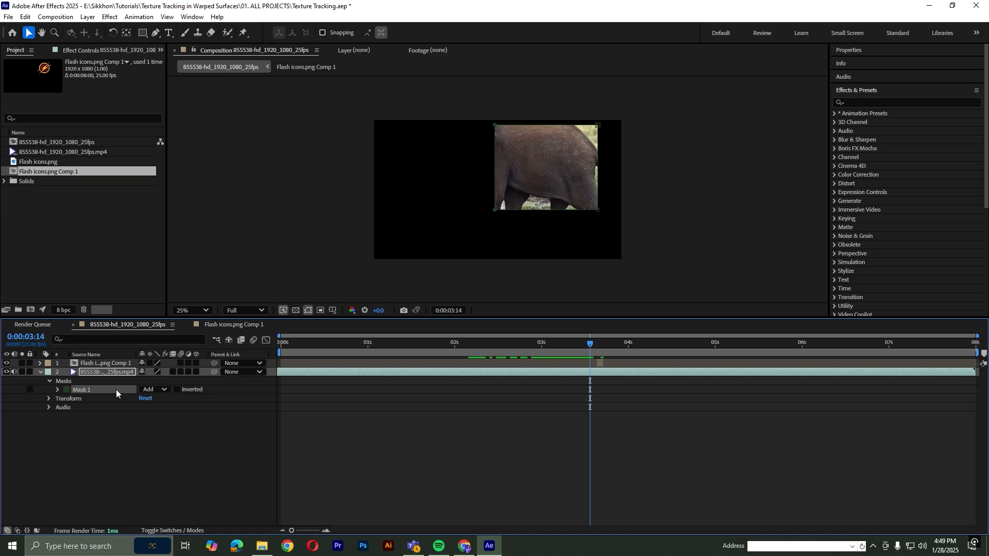
{"action": "left_click", "coordinate": [156, 389]}
{"action": "left_click", "coordinate": [176, 423]}
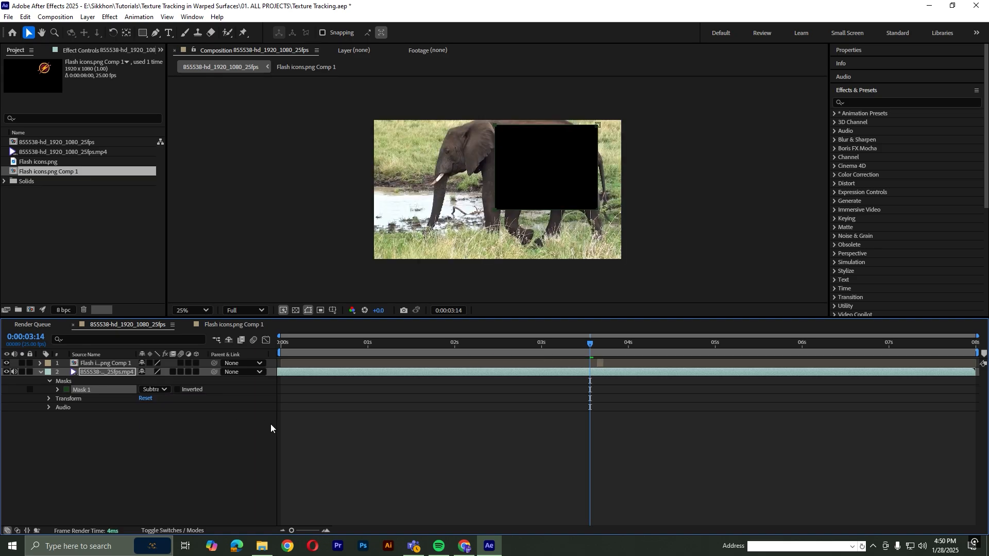
{"action": "left_click_drag", "start_coordinate": [530, 363], "coordinate": [572, 348]}
{"action": "left_click", "coordinate": [326, 141]}
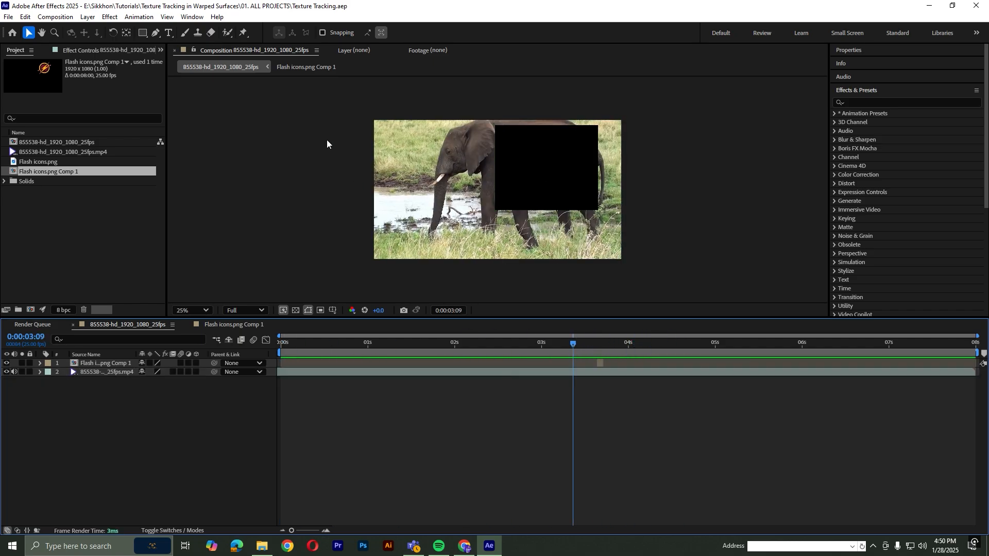
- Open Content-Aware Fill and set its fill method to Surface
{"action": "left_click", "coordinate": [187, 17]}
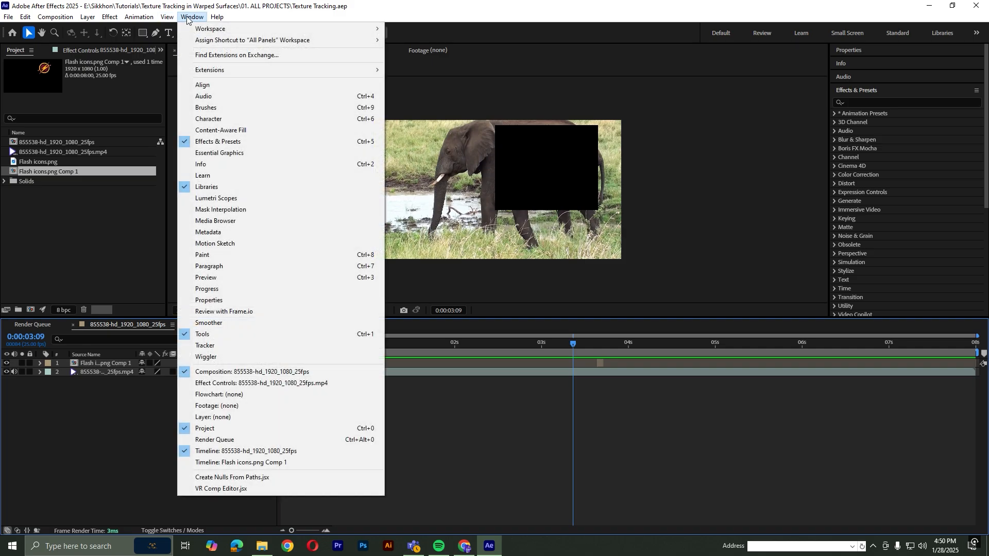
{"action": "left_click", "coordinate": [226, 130]}
{"action": "scroll", "coordinate": [941, 261], "scroll_direction": "down", "scroll_amount": 3}
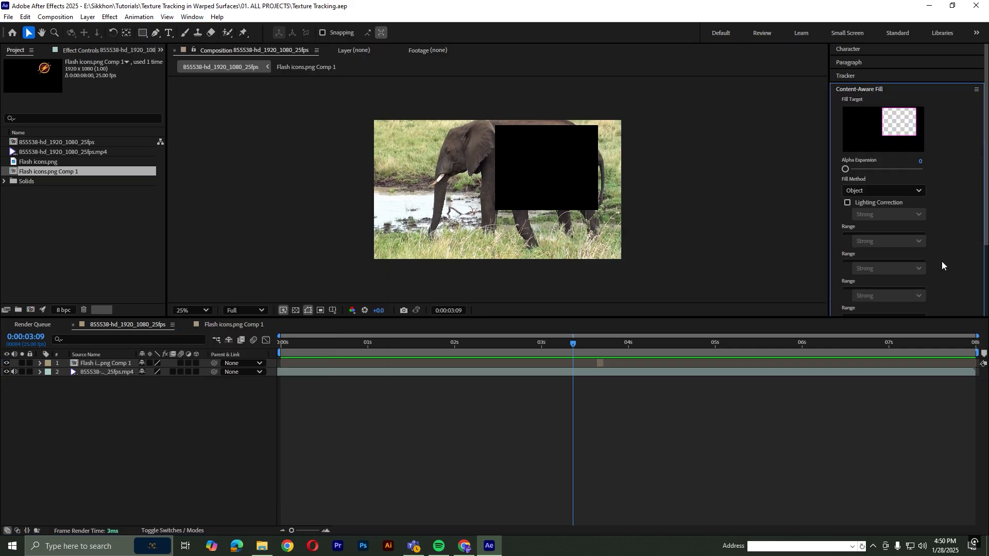
{"action": "scroll", "coordinate": [942, 261], "scroll_direction": "up", "scroll_amount": 3}
{"action": "scroll", "coordinate": [944, 253], "scroll_direction": "down", "scroll_amount": 3}
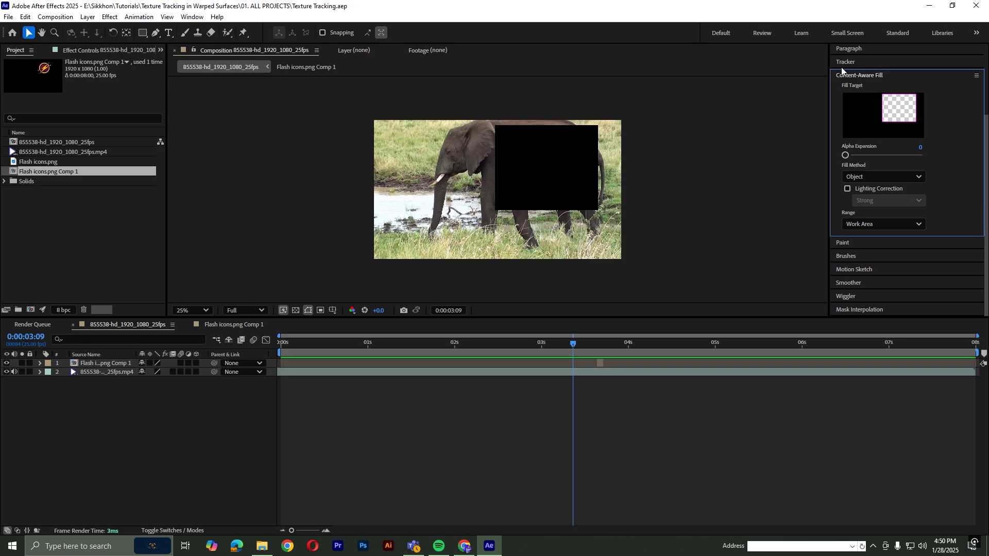
{"action": "left_click", "coordinate": [886, 178]}
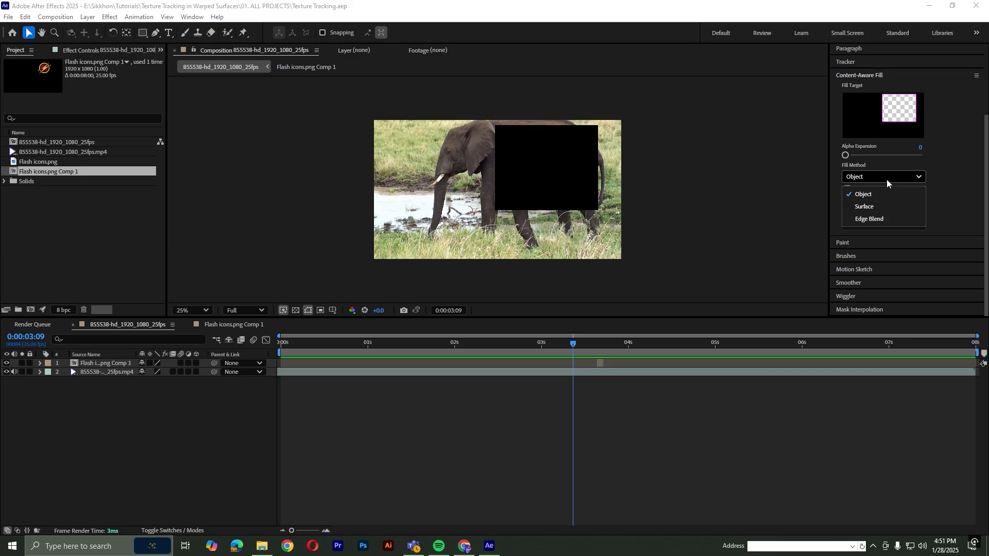
{"action": "left_click", "coordinate": [876, 206]}
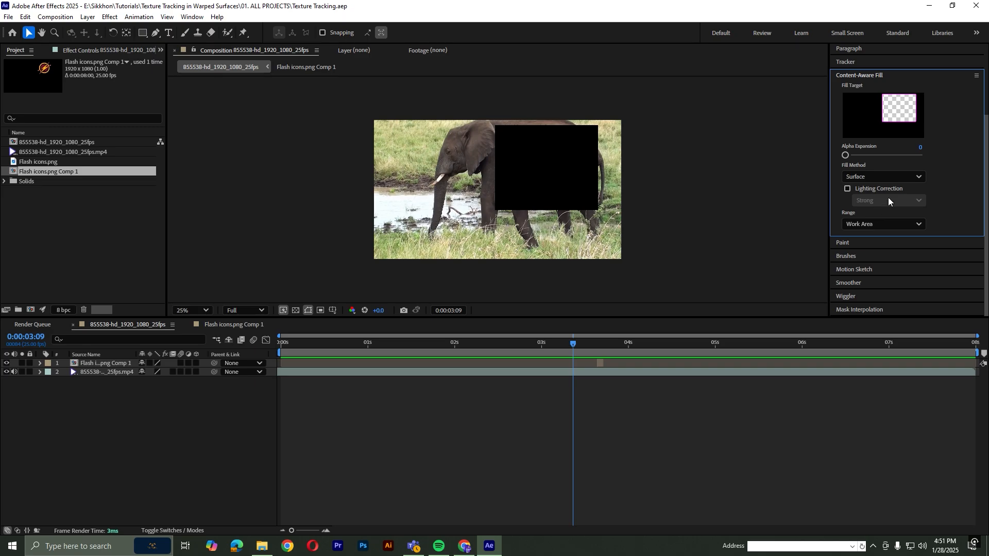
- Enable Create Photoshop Sequence for Output in the Content-Aware Fill settings
{"action": "left_click", "coordinate": [977, 75]}
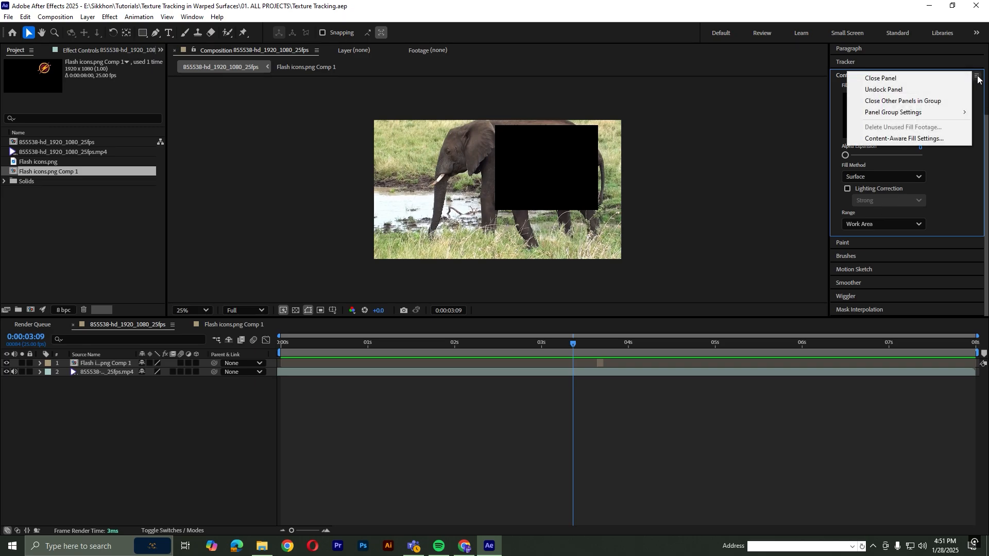
{"action": "left_click", "coordinate": [935, 138]}
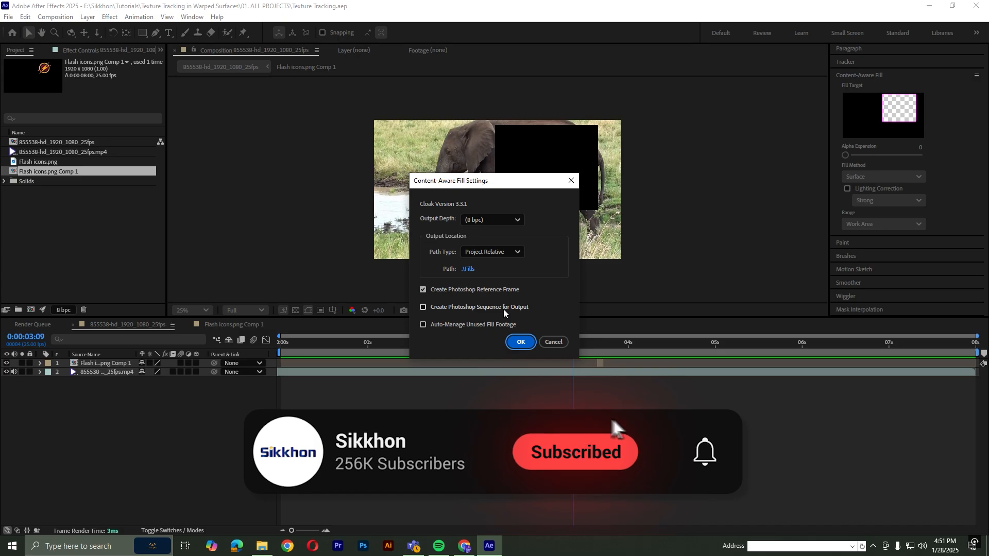
{"action": "left_click", "coordinate": [424, 307]}
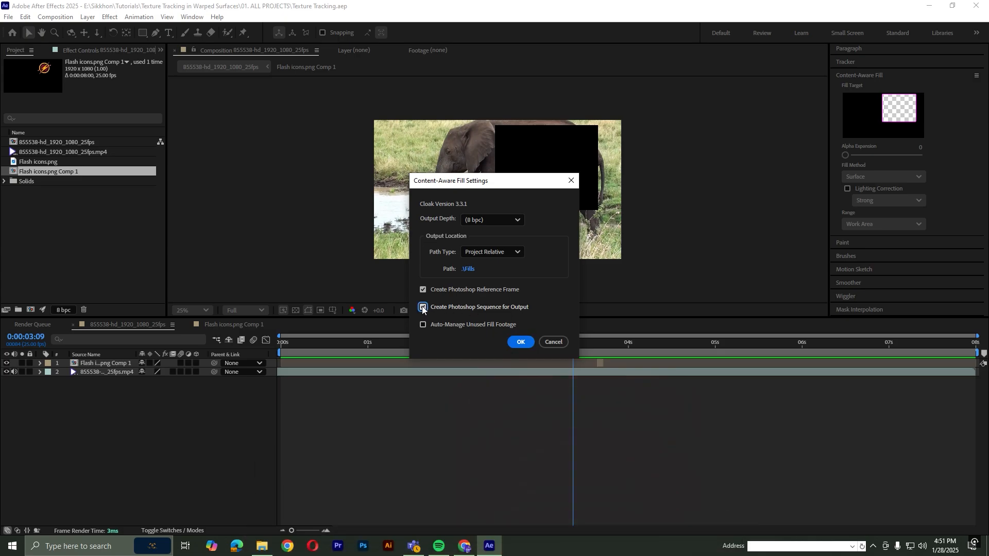
{"action": "left_click", "coordinate": [520, 342]}
- Generate a Content-Aware Fill layer for the work area using the Surface method
{"action": "left_click", "coordinate": [893, 240]}
{"action": "left_click_drag", "start_coordinate": [890, 235], "coordinate": [890, 299]}
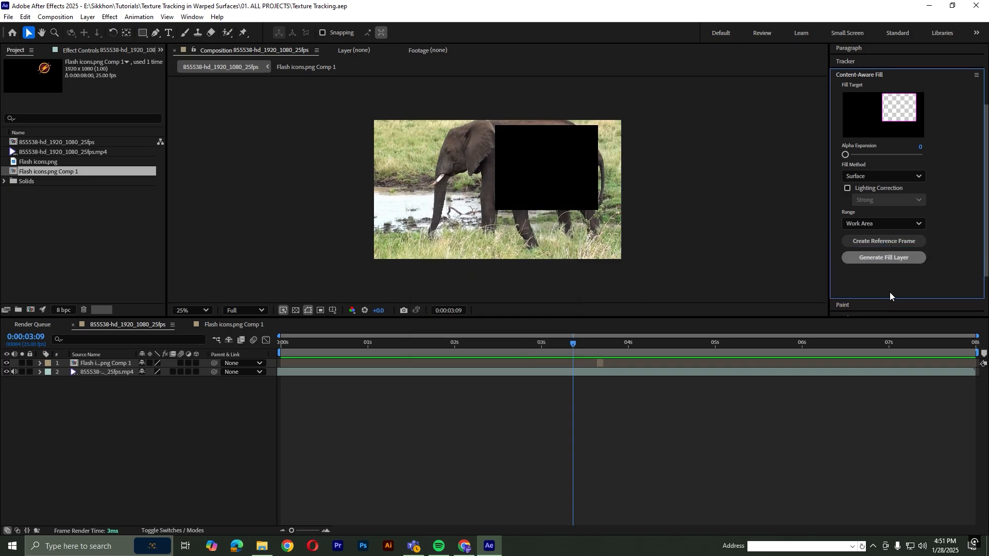
{"action": "left_click", "coordinate": [882, 258]}
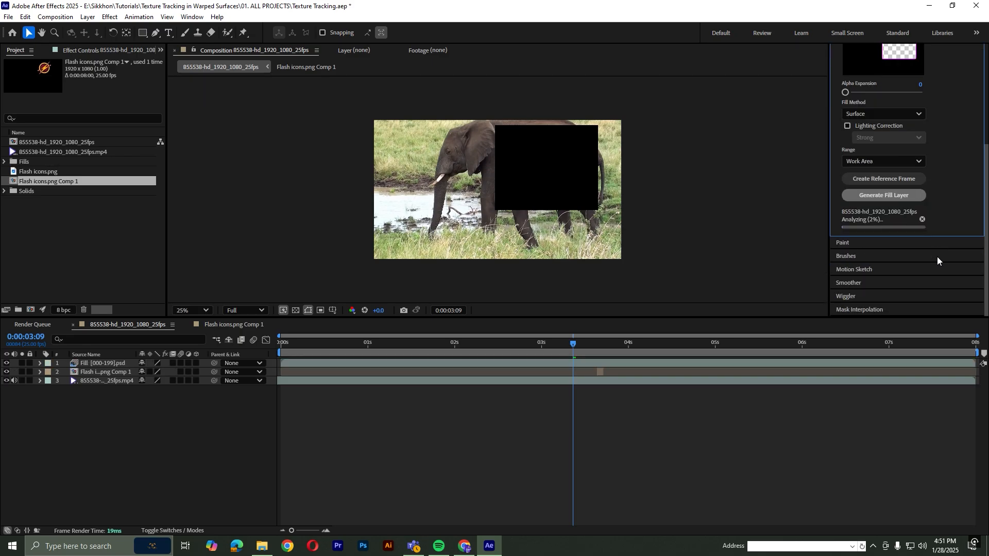
{"action": "scroll", "coordinate": [937, 257], "scroll_direction": "up", "scroll_amount": 3}
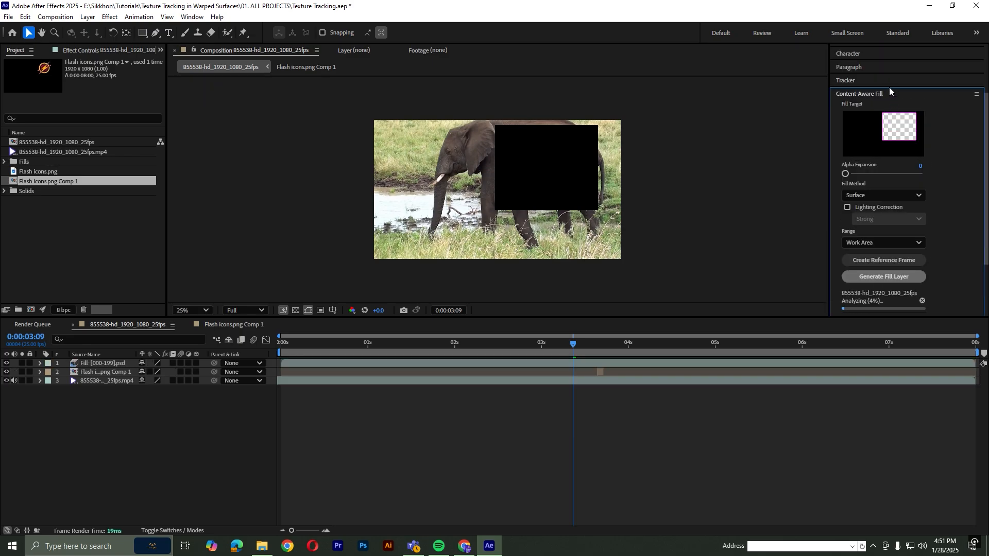
{"action": "scroll", "coordinate": [937, 155], "scroll_direction": "down", "scroll_amount": 3}
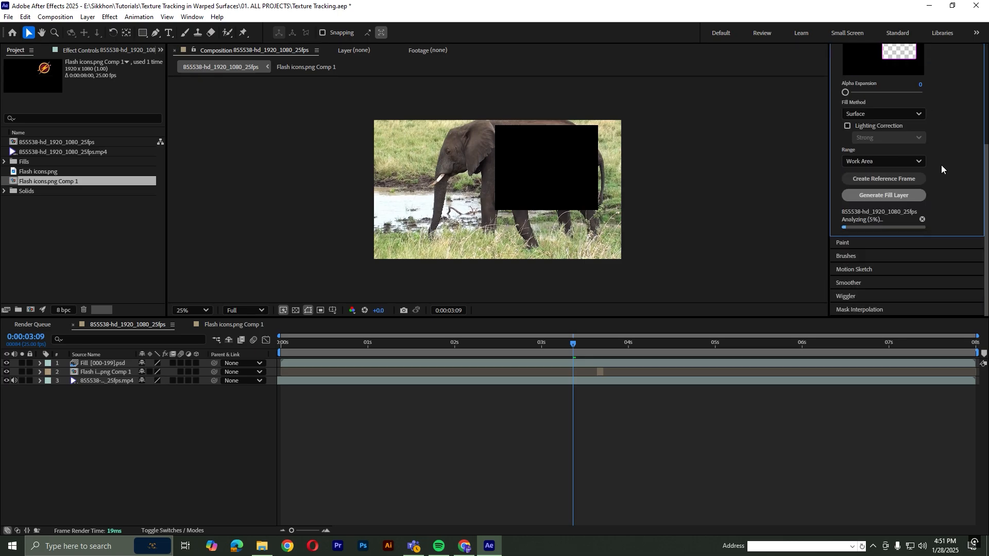
{"action": "scroll", "coordinate": [988, 177], "scroll_direction": "up", "scroll_amount": 2}
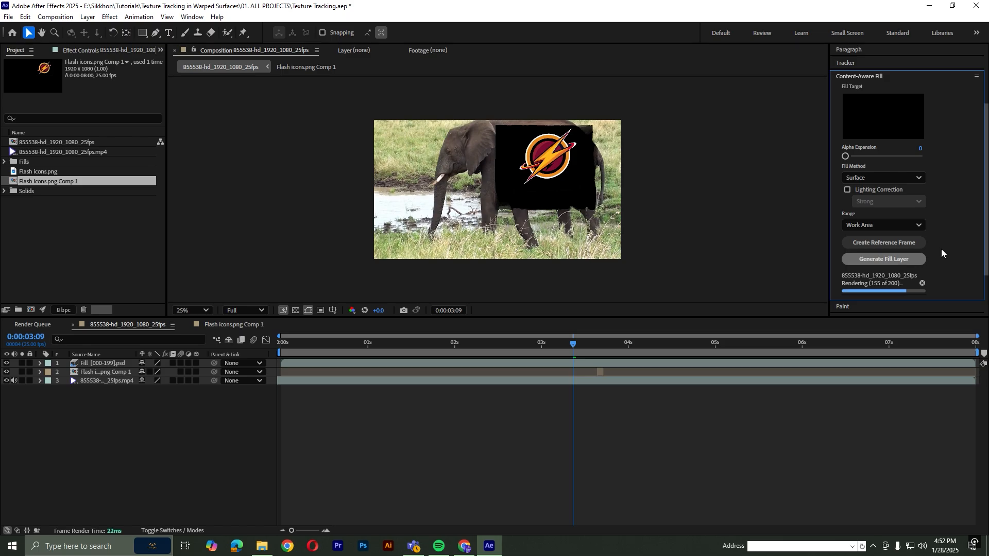
- Return to the first frame and pre-compose the fill layer with the Flash logo composition, moving all attributes into the new composition
{"action": "left_click_drag", "start_coordinate": [570, 342], "coordinate": [80, 386]}
{"action": "left_click", "coordinate": [90, 363]}
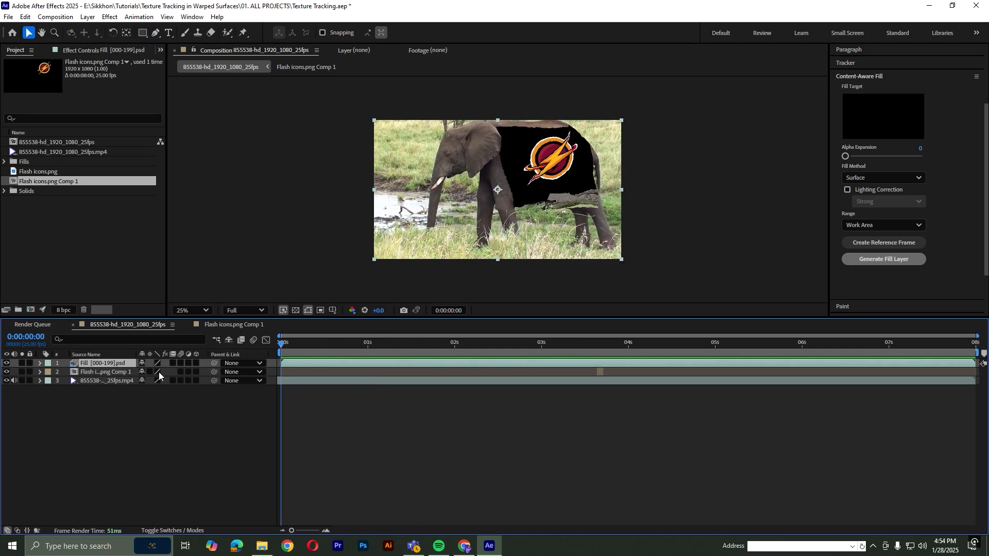
{"action": "left_click", "coordinate": [96, 371]}
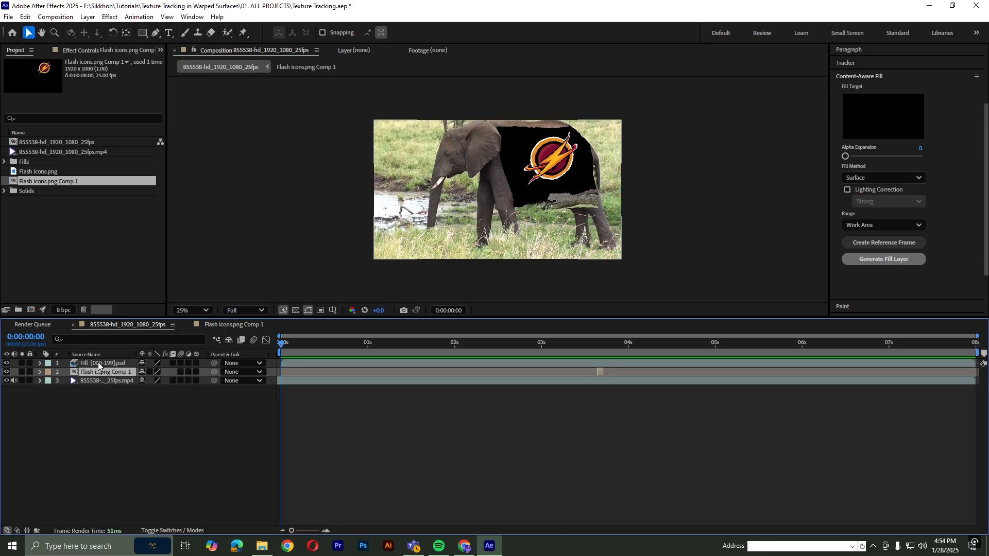
{"action": "left_click", "coordinate": [98, 362], "text": "shift"}
{"action": "right_click", "coordinate": [103, 363]}
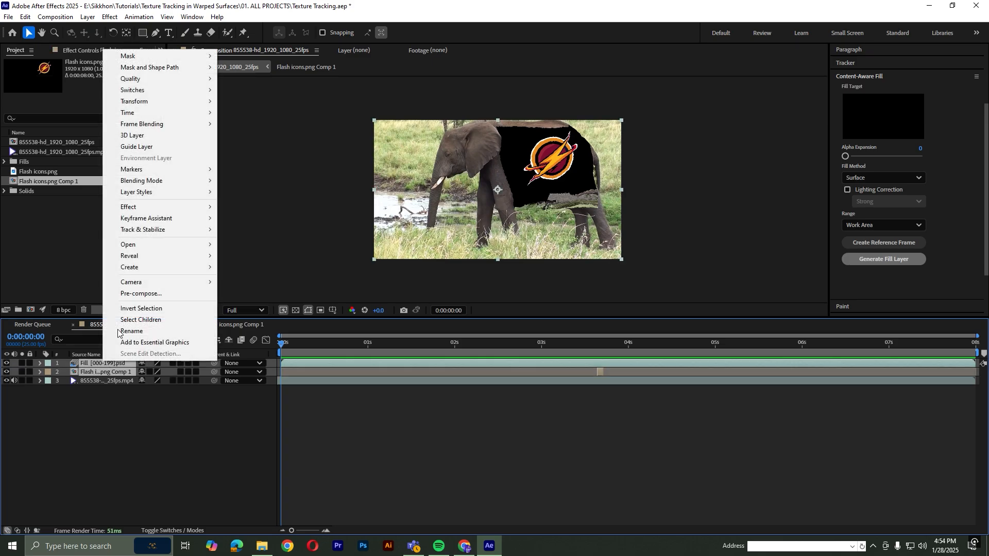
{"action": "left_click", "coordinate": [134, 293]}
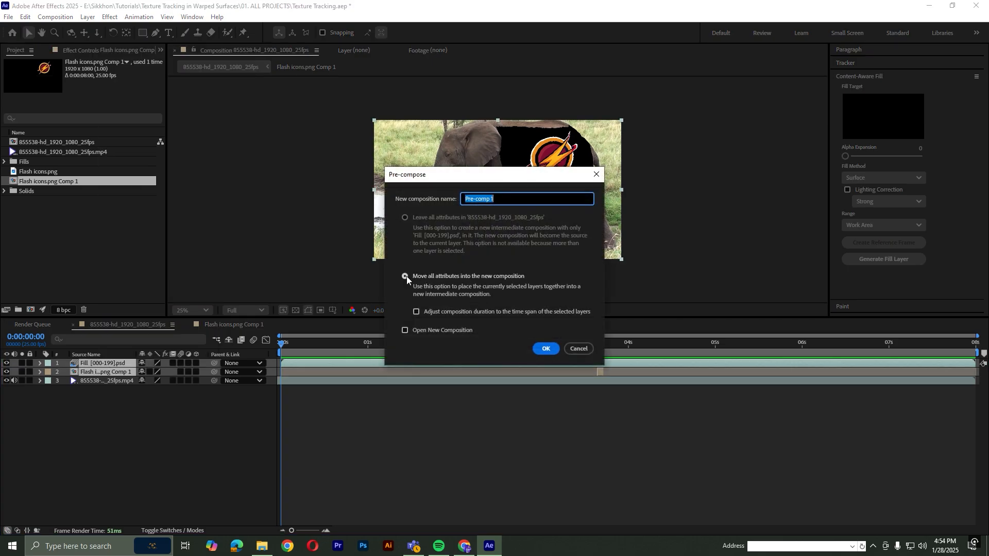
{"action": "left_click", "coordinate": [549, 349]}
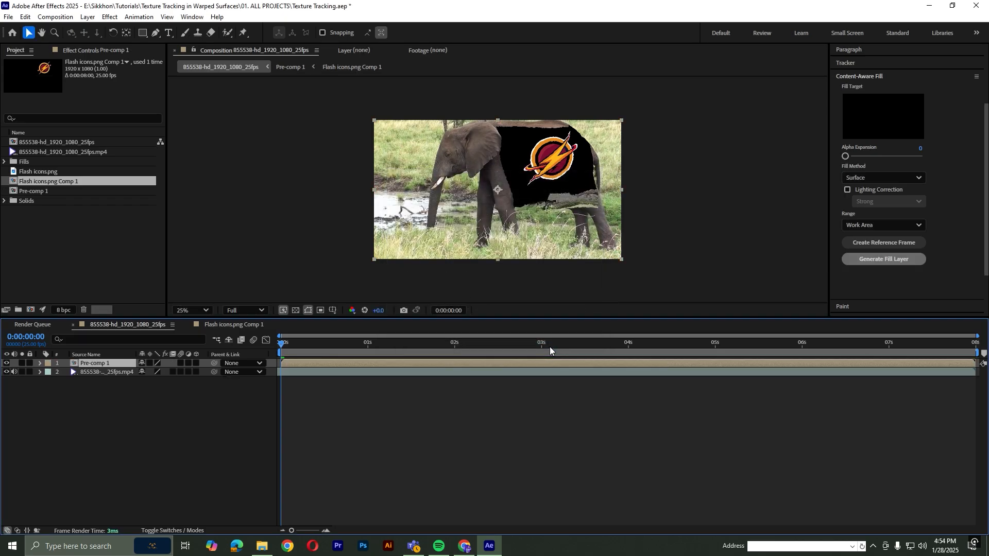
- Set the mode of Mask 1 on the elephant footage layer to None and collapse the layer's properties
{"action": "left_click", "coordinate": [69, 388]}
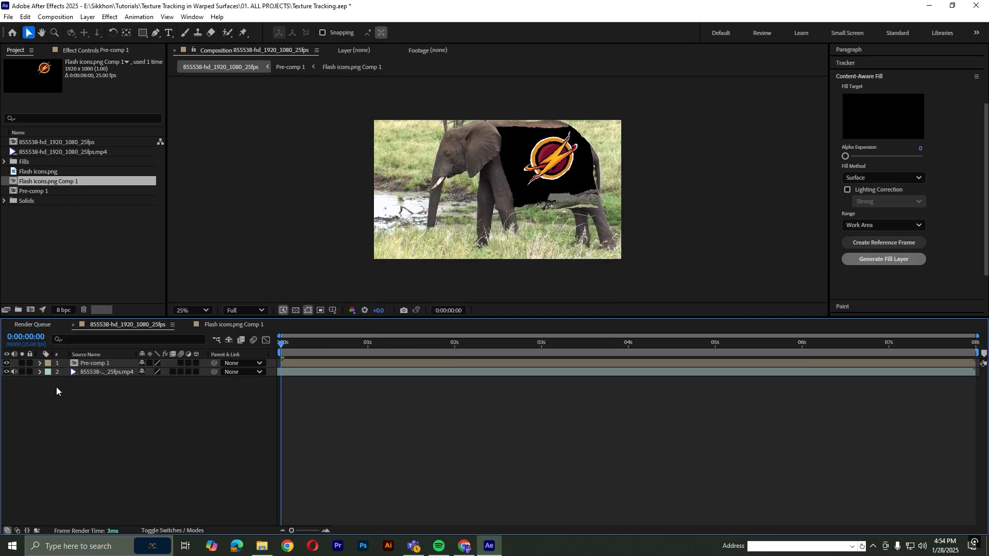
{"action": "left_click", "coordinate": [41, 371]}
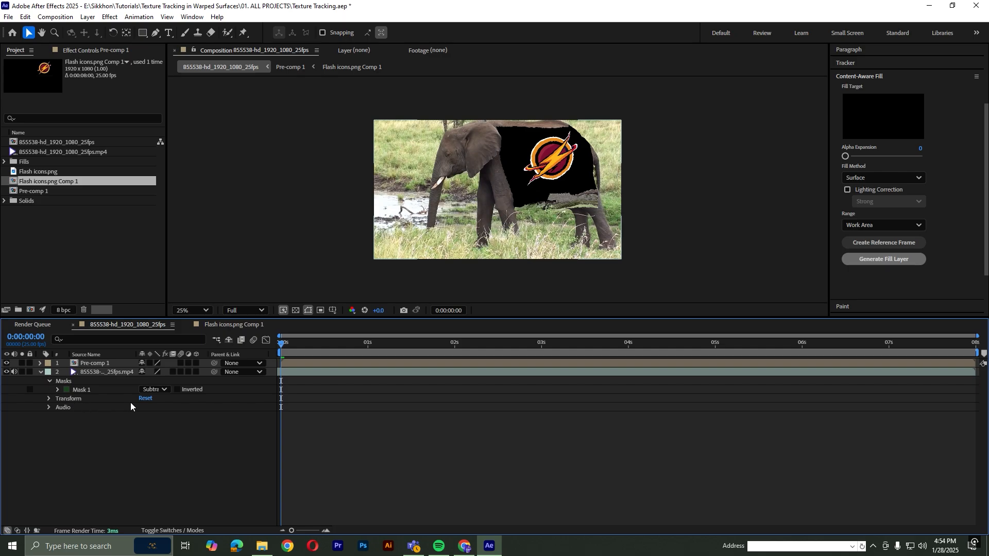
{"action": "left_click", "coordinate": [153, 390]}
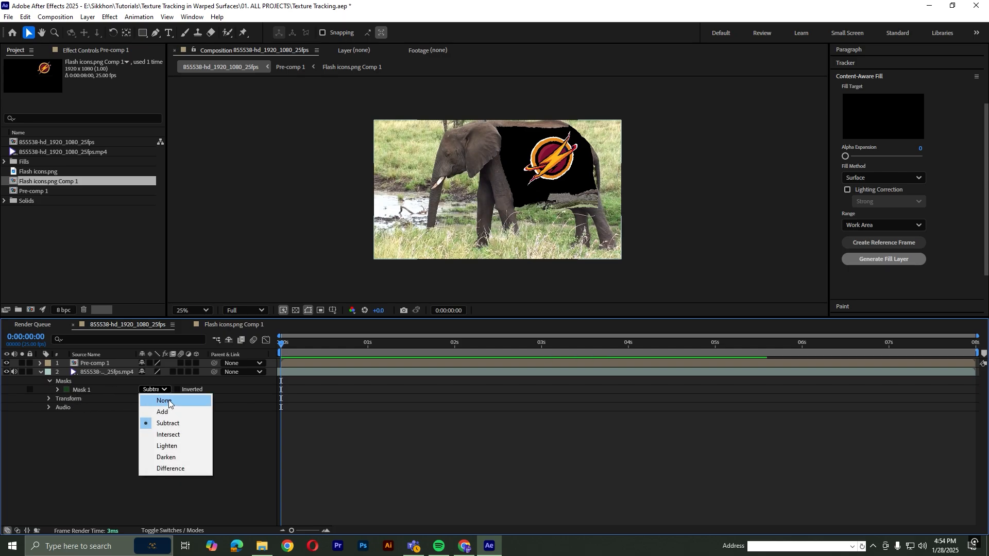
{"action": "left_click", "coordinate": [168, 400]}
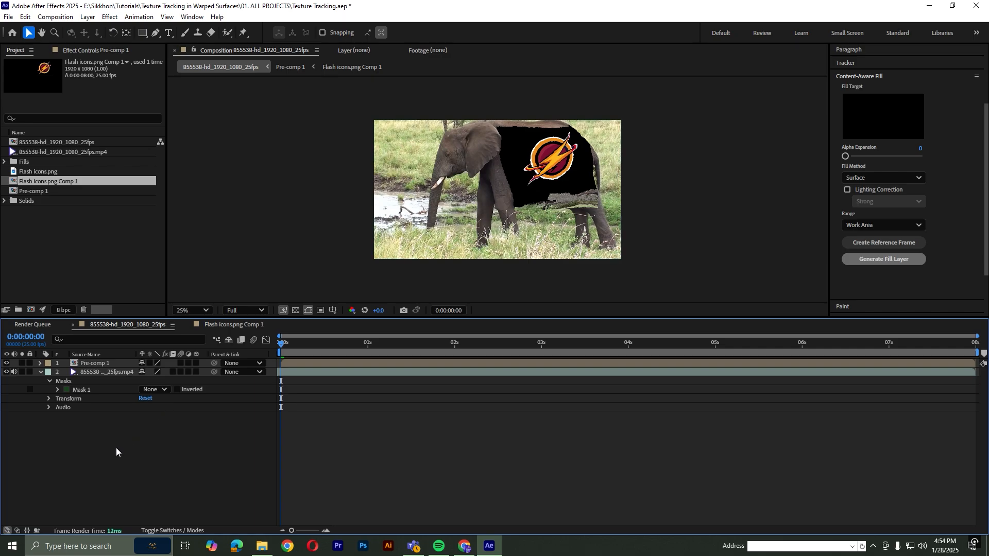
{"action": "left_click", "coordinate": [40, 374]}
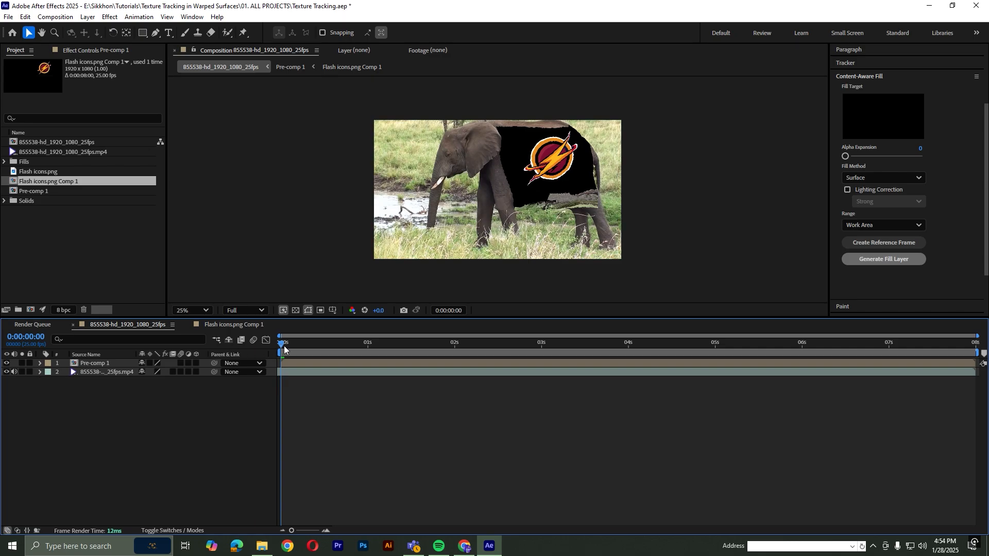
- Find the Color Key effect and apply it to the Pre-comp 1 layer
{"action": "left_click", "coordinate": [854, 72]}
{"action": "left_click", "coordinate": [870, 90]}
{"action": "left_click", "coordinate": [869, 103]}
{"action": "type", "text": "color key"}
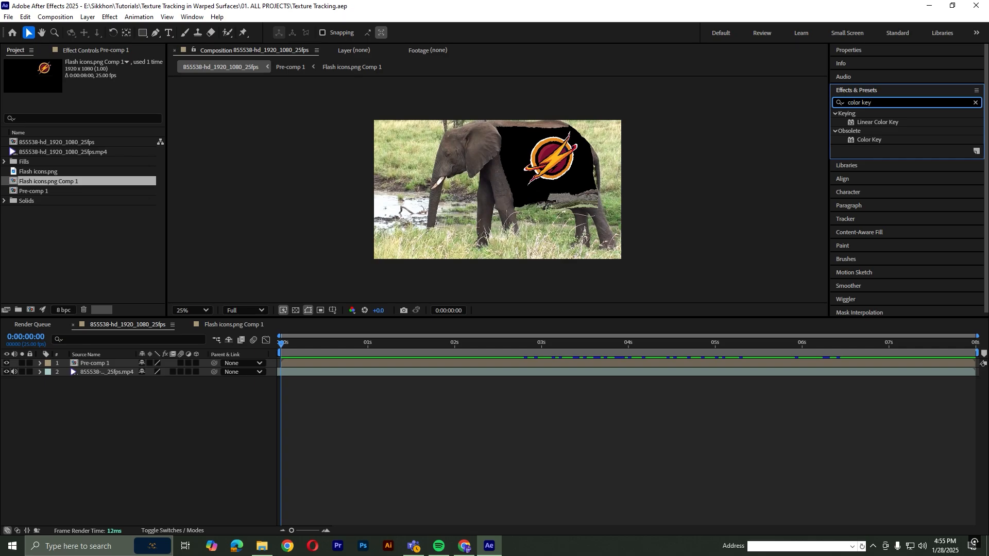
{"action": "left_click", "coordinate": [869, 140]}
{"action": "left_click_drag", "start_coordinate": [225, 349], "coordinate": [109, 363]}
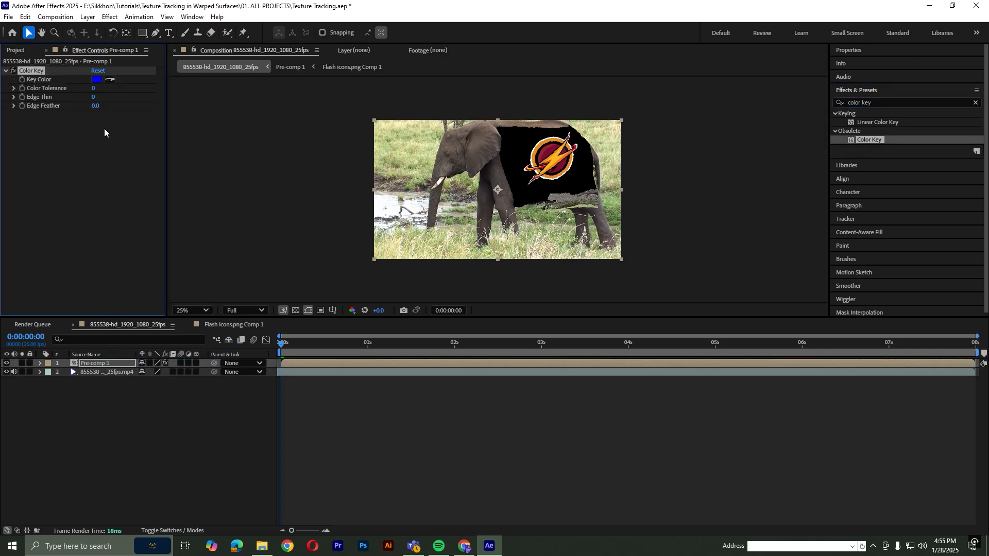
- Key out the black around the logo by sampling it as the Key Color and setting Color Tolerance to 65 at 0:00:03:21
{"action": "left_click", "coordinate": [109, 80]}
{"action": "left_click", "coordinate": [516, 144]}
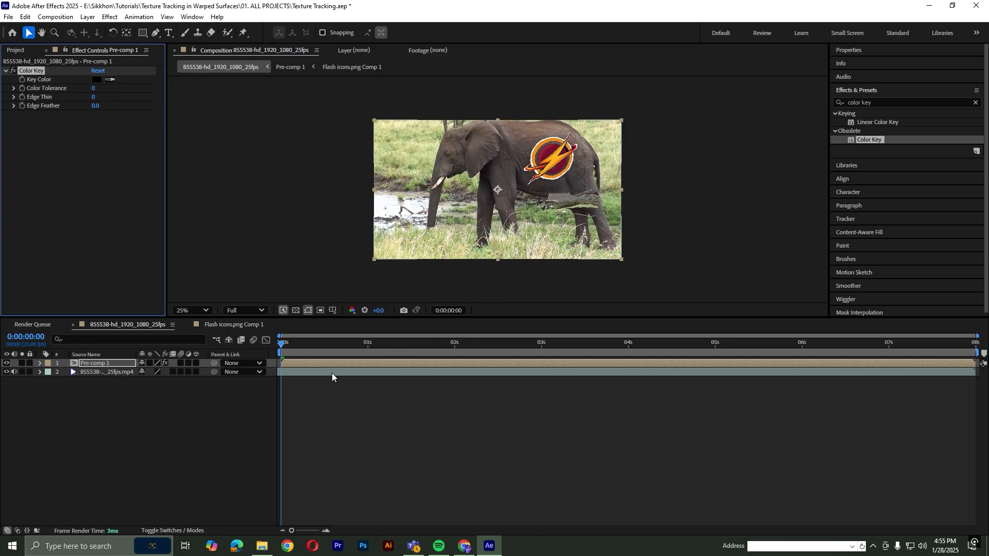
{"action": "left_click_drag", "start_coordinate": [312, 318], "coordinate": [304, 357]}
{"action": "key", "text": "period"}
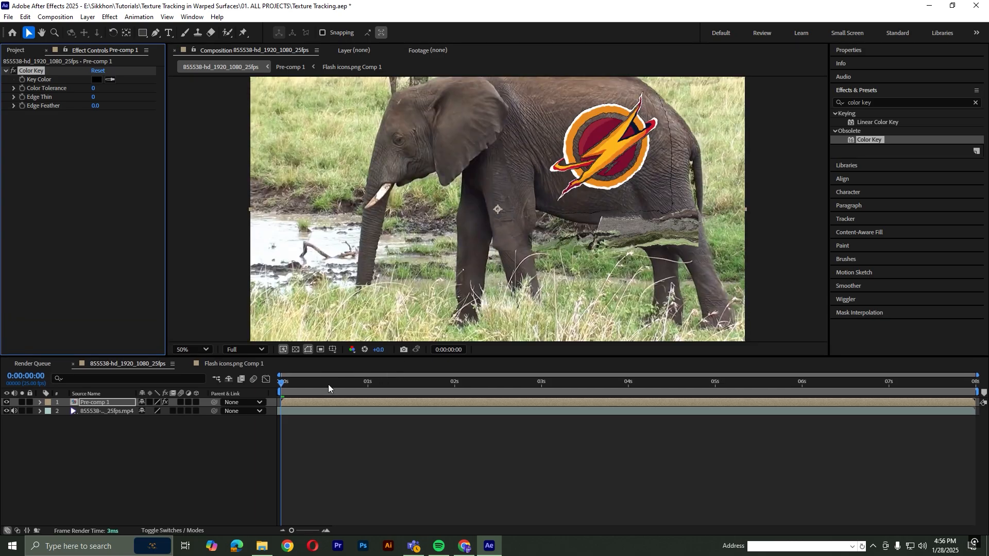
{"action": "left_click_drag", "start_coordinate": [284, 385], "coordinate": [615, 385]}
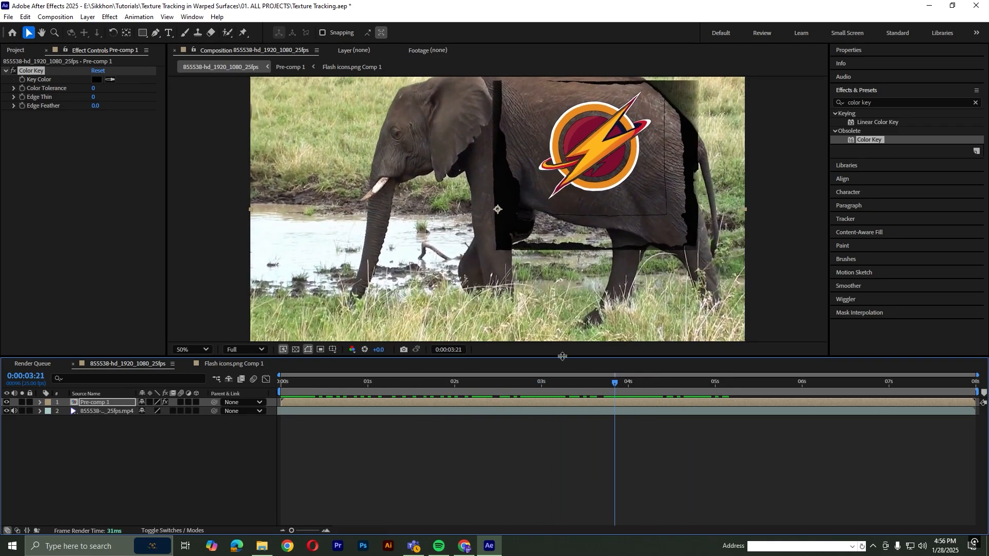
{"action": "left_click_drag", "start_coordinate": [93, 90], "coordinate": [128, 96]}
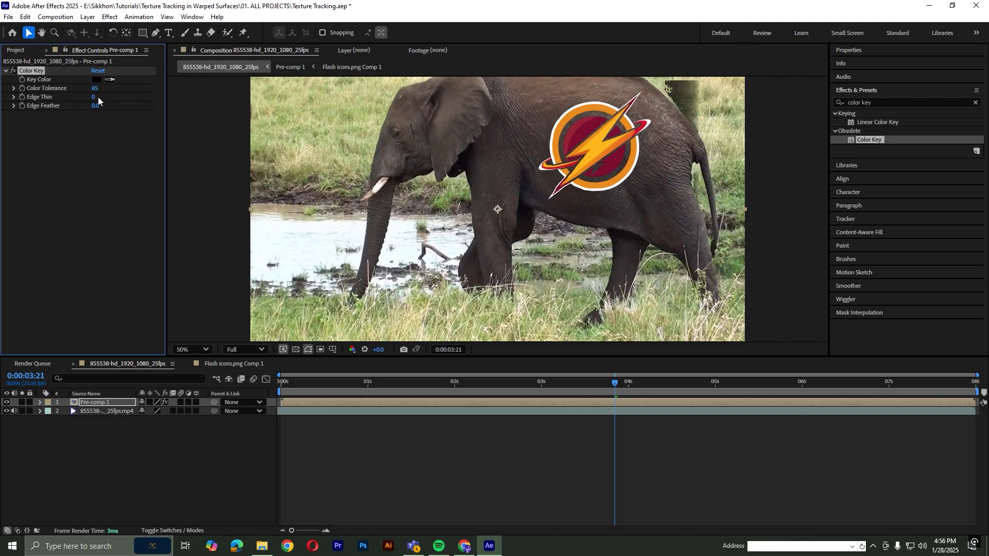
- Try higher Edge Thin and Edge Feather values on the Color Key effect, undoing each change
{"action": "left_click_drag", "start_coordinate": [95, 97], "coordinate": [107, 95]}
{"action": "key", "text": "ctrl+z"}
{"action": "left_click_drag", "start_coordinate": [95, 107], "coordinate": [134, 105]}
{"action": "key", "text": "ctrl+z"}
- Find the Simple Choker effect and apply it to the Pre-comp 1 layer
{"action": "mouse_move", "coordinate": [578, 382]}
{"action": "left_mouse_down"}
{"action": "mouse_move", "coordinate": [282, 381]}
{"action": "mouse_move", "coordinate": [609, 363]}
{"action": "mouse_move", "coordinate": [538, 362]}
{"action": "mouse_move", "coordinate": [586, 360]}
{"action": "mouse_move", "coordinate": [581, 384]}
{"action": "left_mouse_up"}
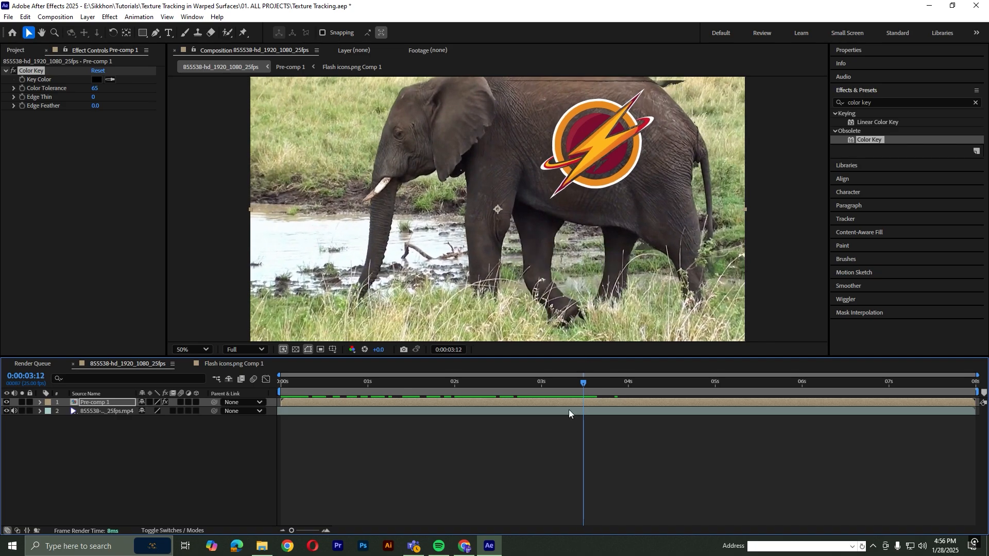
{"action": "left_click", "coordinate": [857, 102]}
{"action": "type", "text": "s"}
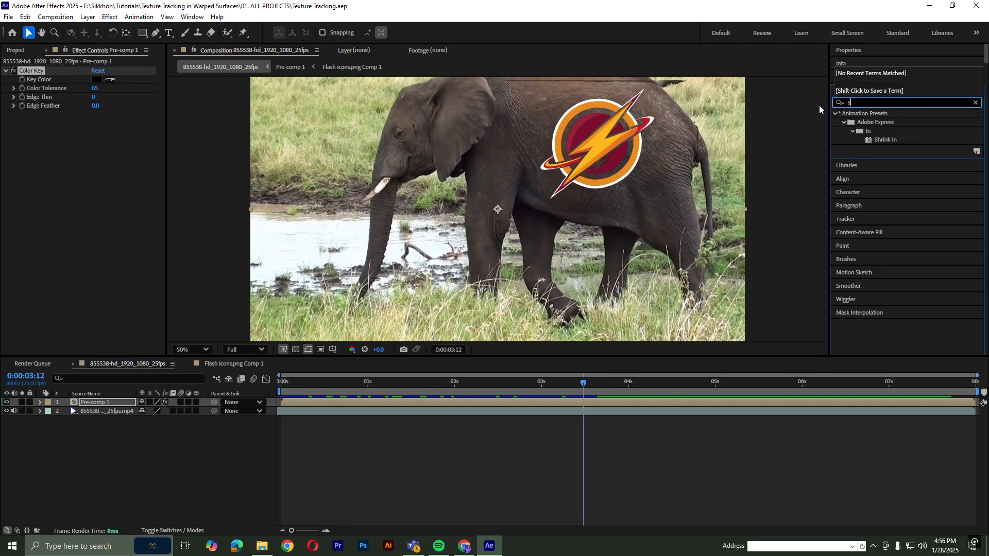
{"action": "type", "text": "imple"}
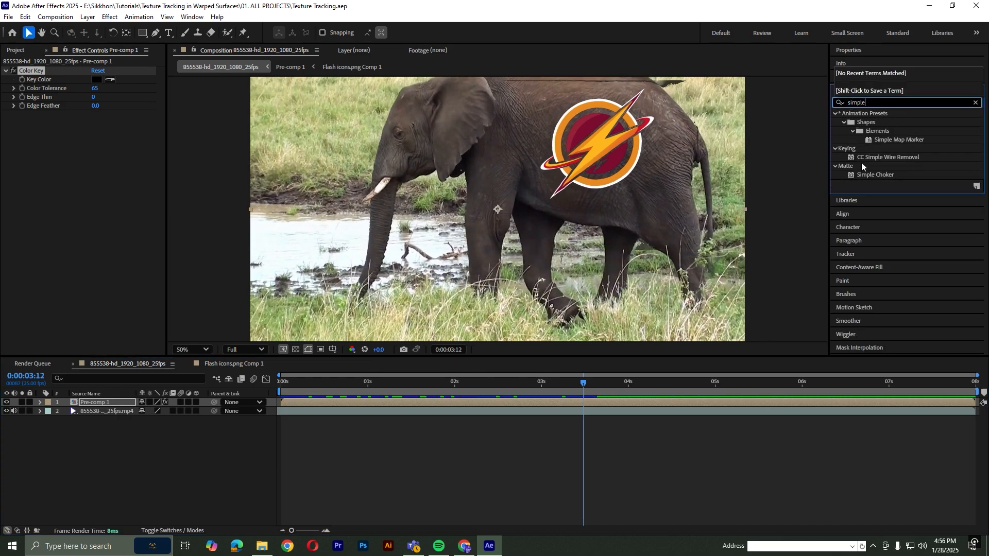
{"action": "left_click_drag", "start_coordinate": [875, 177], "coordinate": [111, 406]}
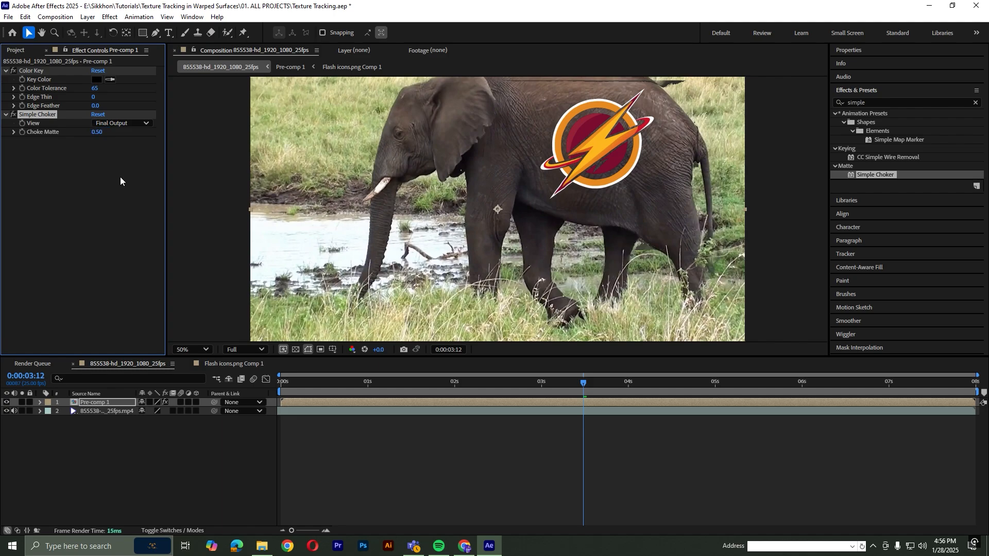
- Draw a rectangular mask around the logo on the Pre-comp 1 layer at 0:00:00:00 and shift it slightly to enclose the logo
{"action": "left_click_drag", "start_coordinate": [411, 386], "coordinate": [263, 380]}
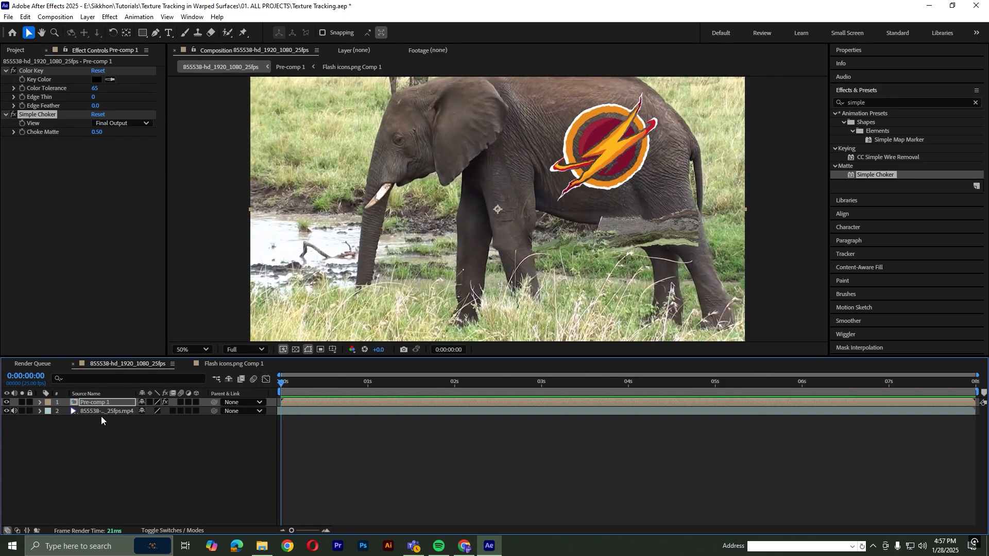
{"action": "left_click", "coordinate": [97, 402]}
{"action": "left_click", "coordinate": [143, 33]}
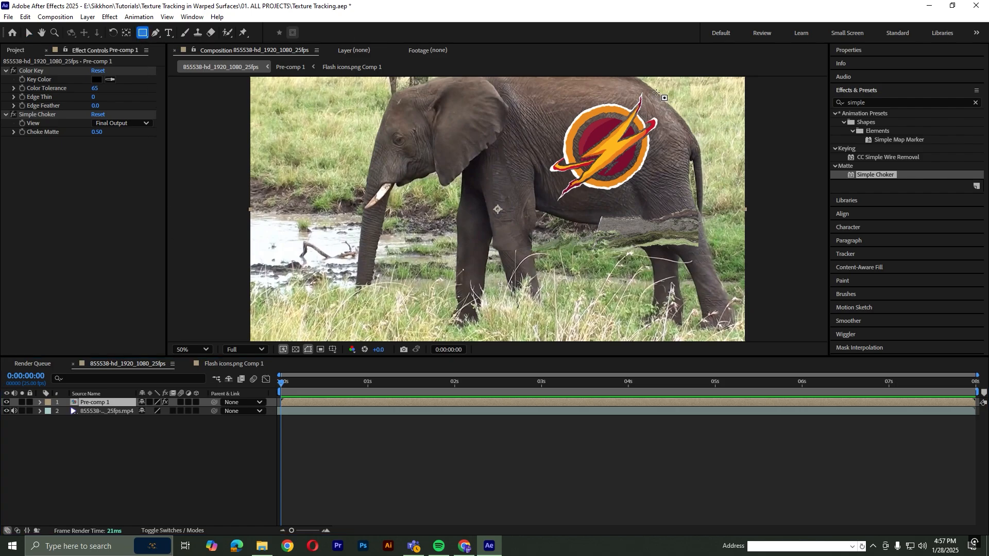
{"action": "left_click_drag", "start_coordinate": [656, 92], "coordinate": [543, 205]}
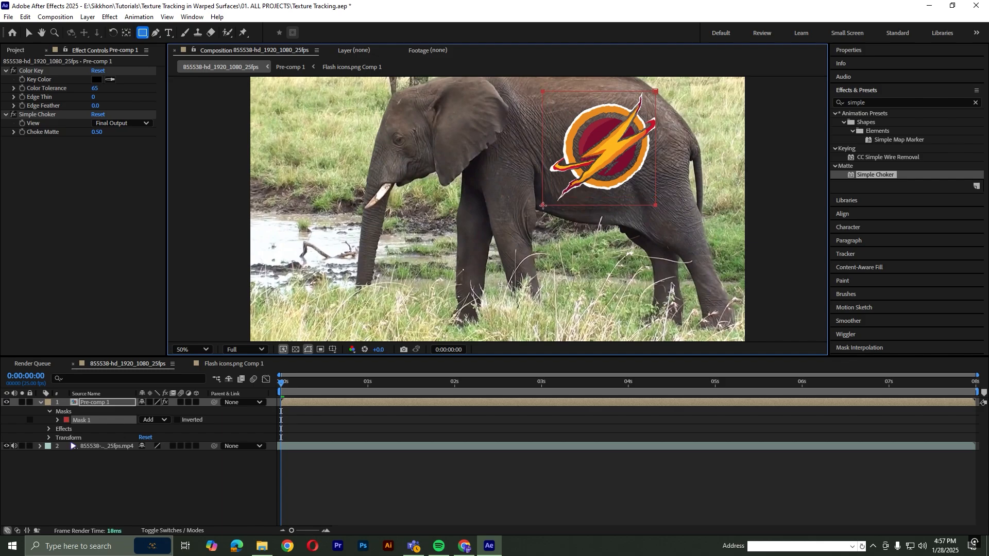
{"action": "key", "text": "ctrl+d"}
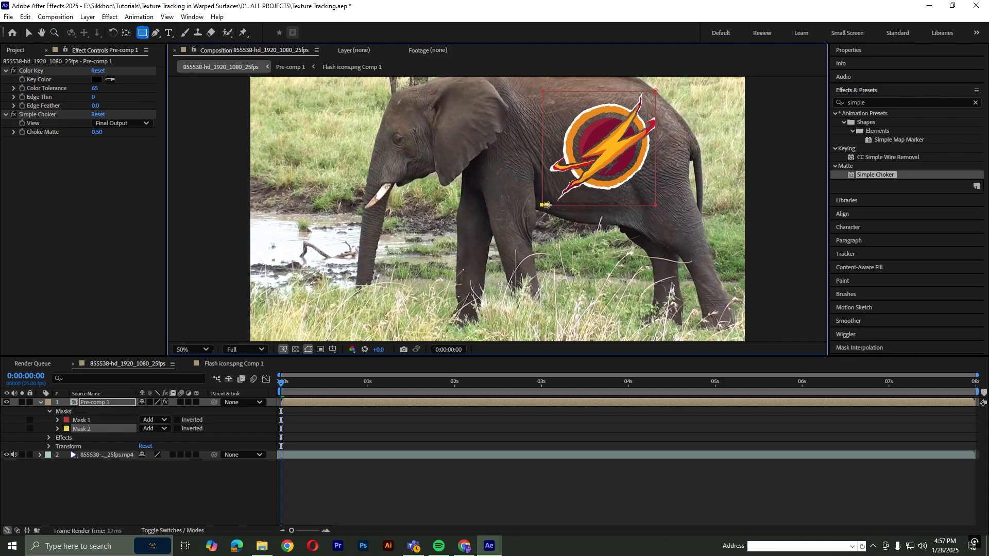
{"action": "key", "text": "ctrl+z"}
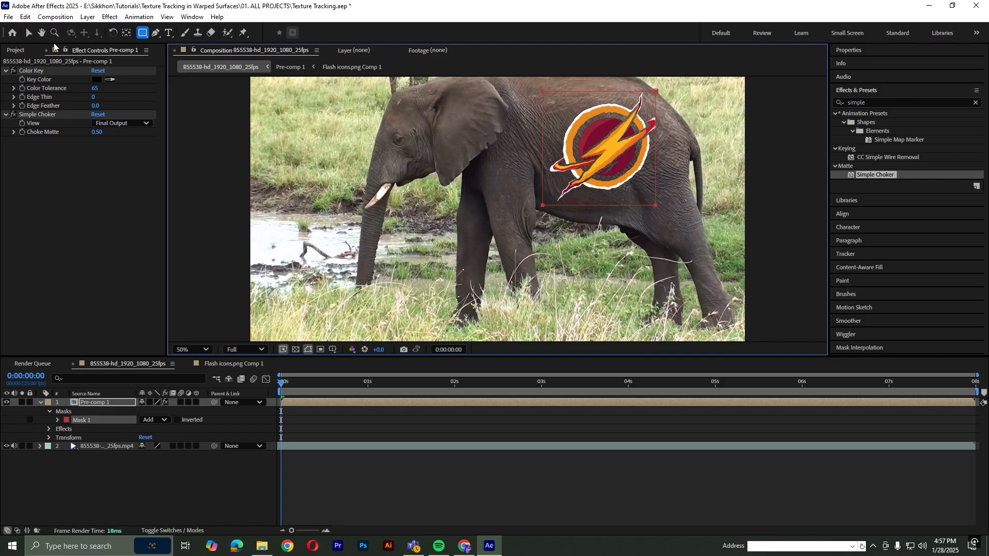
{"action": "left_click", "coordinate": [28, 33]}
{"action": "left_click_drag", "start_coordinate": [543, 207], "coordinate": [548, 206]}
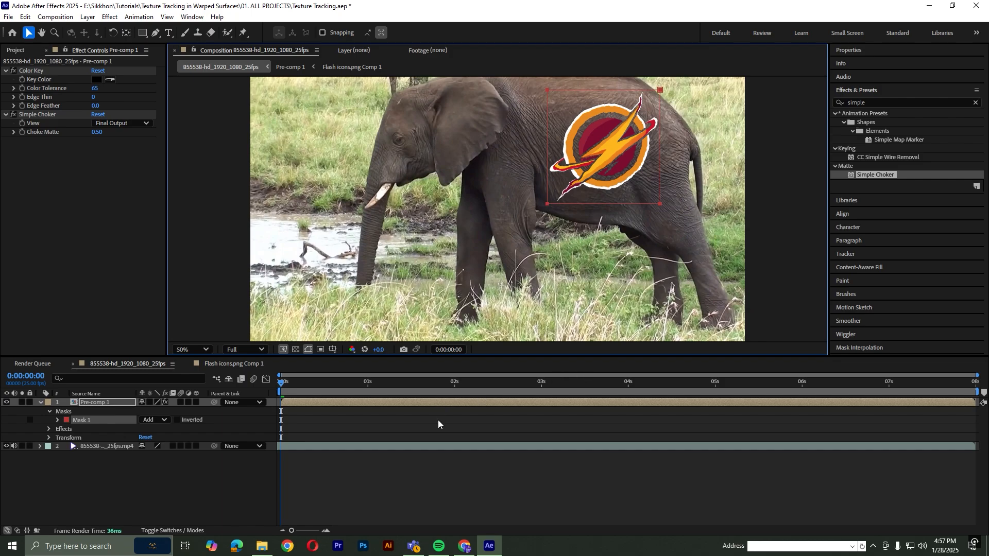
- Try moving the rectangular mask's corners outward to fit the logo at other frames, and delete the mask at 0:00:00:00
{"action": "left_click_drag", "start_coordinate": [282, 385], "coordinate": [299, 385]}
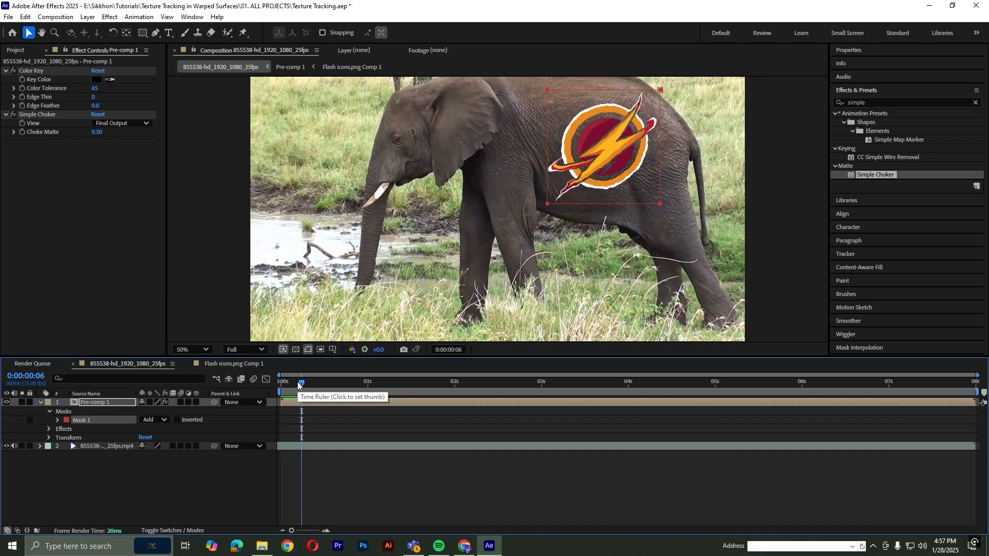
{"action": "left_click_drag", "start_coordinate": [546, 204], "coordinate": [539, 209]}
{"action": "left_click_drag", "start_coordinate": [303, 386], "coordinate": [518, 378]}
{"action": "left_click_drag", "start_coordinate": [662, 89], "coordinate": [665, 85]}
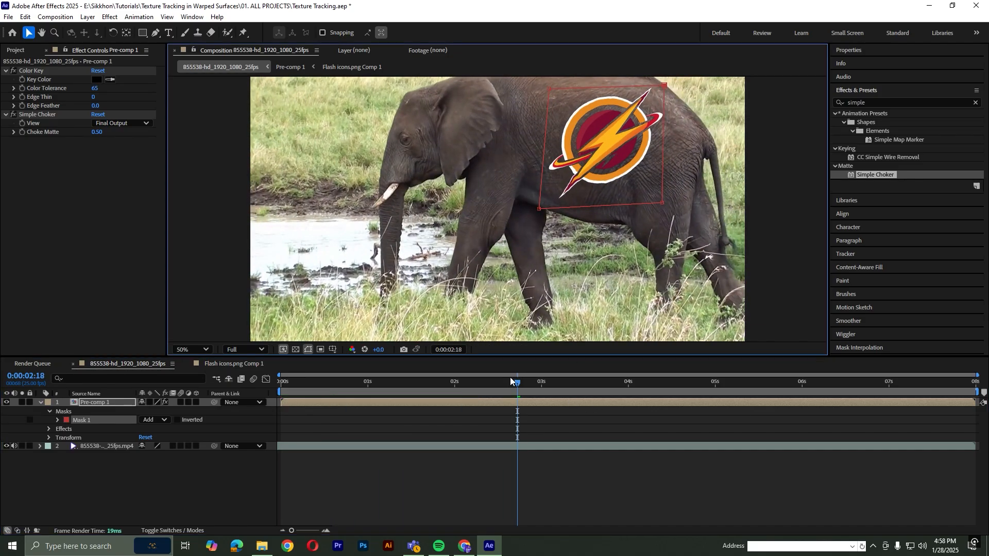
{"action": "left_click_drag", "start_coordinate": [518, 382], "coordinate": [278, 389]}
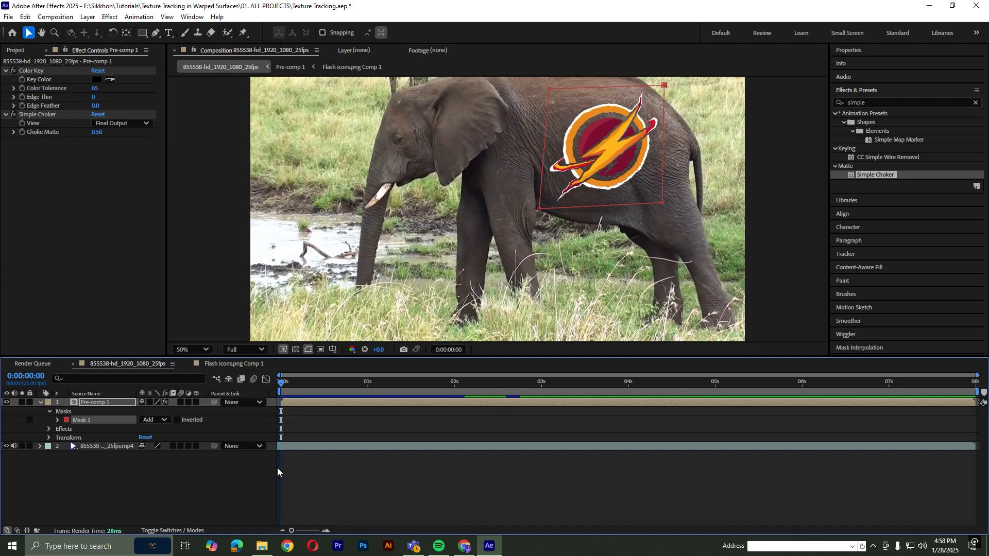
{"action": "key", "text": "Delete"}
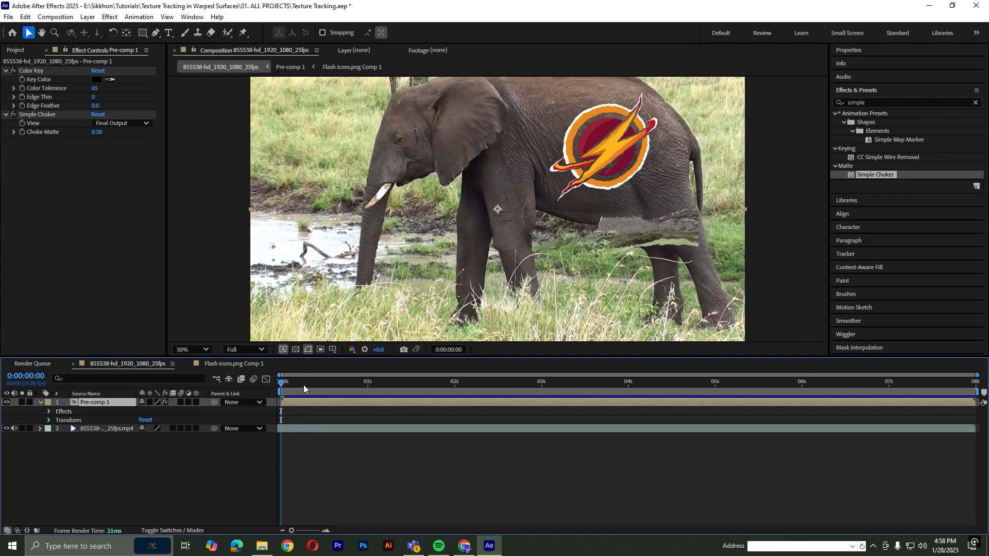
- Draw a closed Pen mask loosely around the logo on the Pre-comp 1 layer at 0:00:02:20
{"action": "left_click_drag", "start_coordinate": [262, 431], "coordinate": [525, 433]}
{"action": "left_click", "coordinate": [539, 402]}
{"action": "left_click", "coordinate": [155, 33]}
{"action": "left_click", "coordinate": [643, 79]}
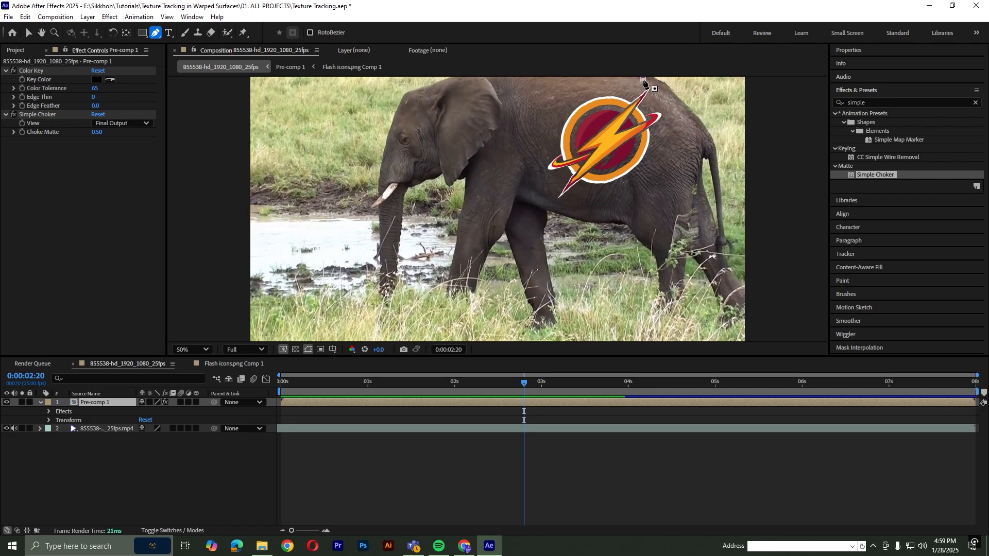
{"action": "left_click", "coordinate": [625, 85]}
{"action": "left_click", "coordinate": [586, 89]}
{"action": "left_click", "coordinate": [545, 107]}
{"action": "left_click", "coordinate": [533, 131]}
{"action": "left_click", "coordinate": [529, 168]}
{"action": "left_click", "coordinate": [568, 212]}
{"action": "left_click", "coordinate": [599, 219]}
{"action": "left_click", "coordinate": [648, 219]}
{"action": "left_click", "coordinate": [671, 209]}
{"action": "left_click", "coordinate": [681, 179]}
{"action": "left_click", "coordinate": [690, 135]}
{"action": "left_click", "coordinate": [691, 114]}
{"action": "left_click", "coordinate": [673, 96]}
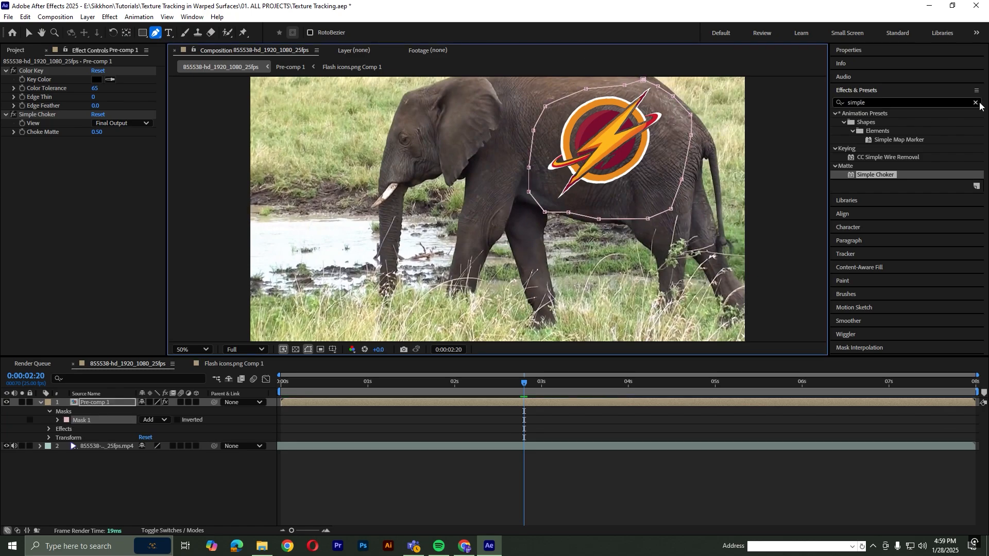
- Track the new logo mask on Pre-comp 1 through the clip
{"action": "left_click", "coordinate": [845, 254]}
{"action": "left_click", "coordinate": [892, 173]}
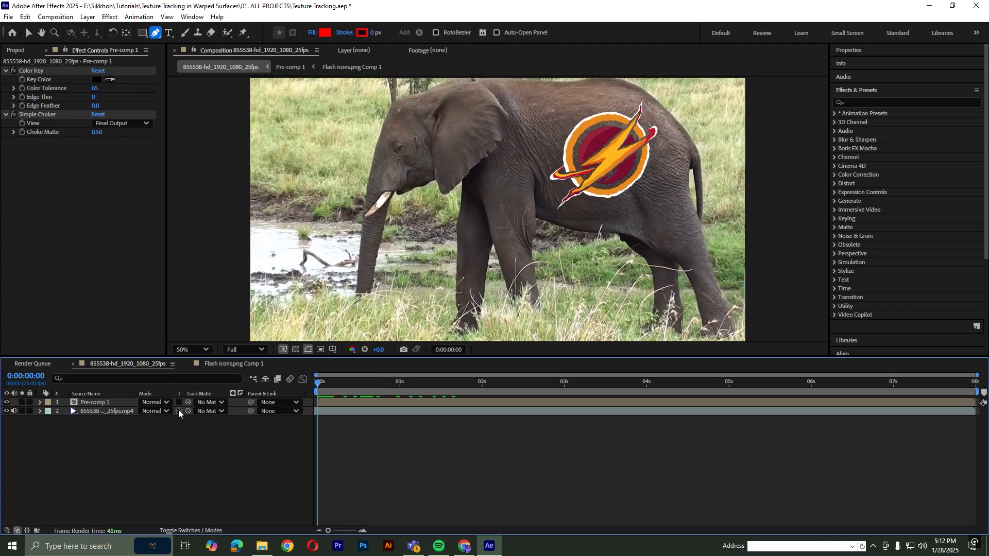
- Try the Screen blending mode on the Pre-comp 1 layer and settle on Overlay
{"action": "left_click", "coordinate": [157, 402]}
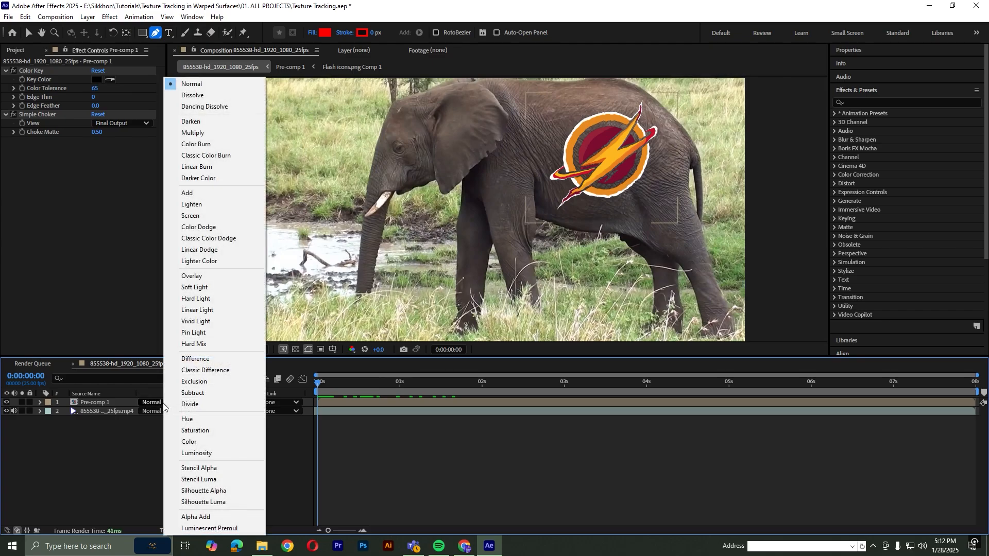
{"action": "left_click", "coordinate": [146, 459]}
{"action": "left_click", "coordinate": [156, 403]}
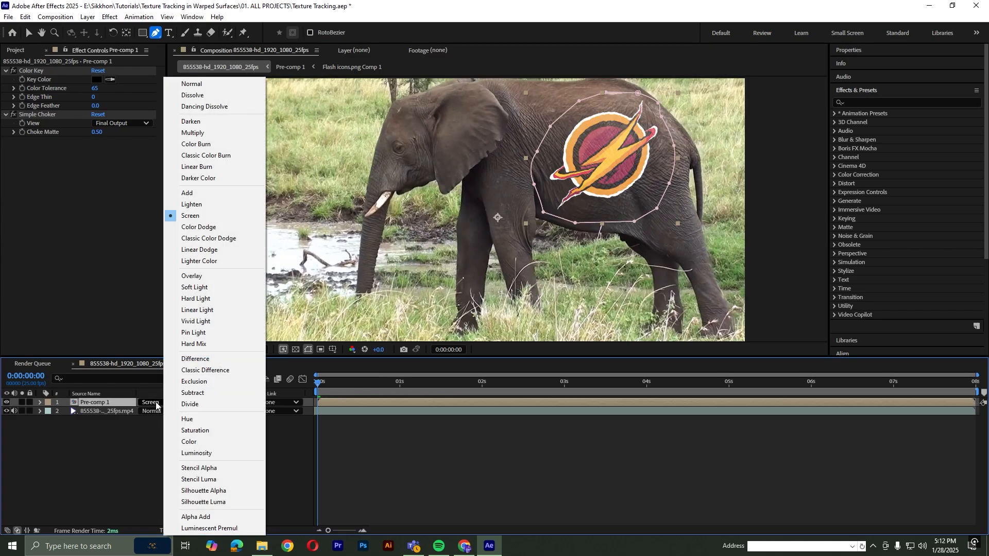
{"action": "left_click", "coordinate": [201, 278]}
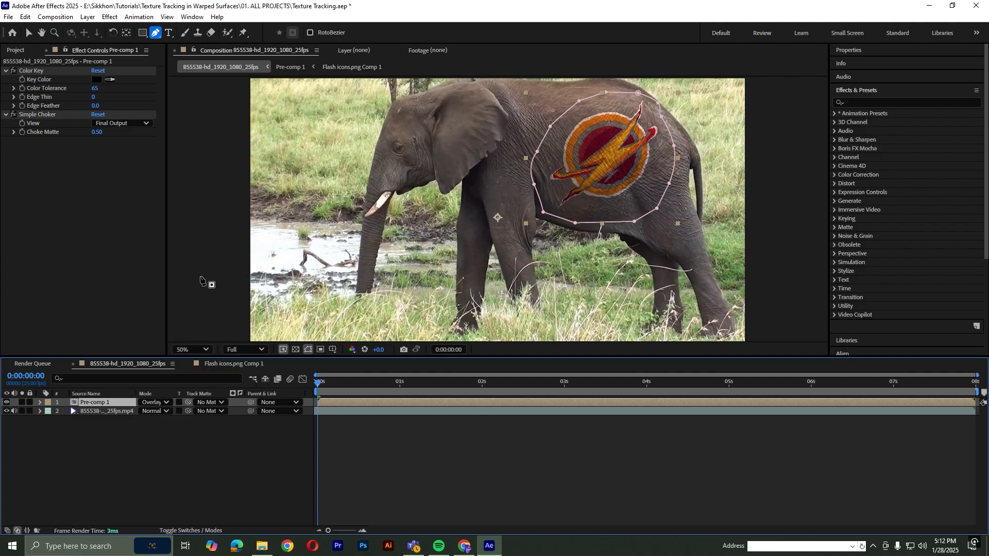
- Compare the logo with and without the Overlay blend, keep Overlay, and preview the composition with nothing selected
{"action": "mouse_move", "coordinate": [325, 384]}
{"action": "left_mouse_down"}
{"action": "mouse_move", "coordinate": [611, 386]}
{"action": "mouse_move", "coordinate": [317, 394]}
{"action": "left_mouse_up"}
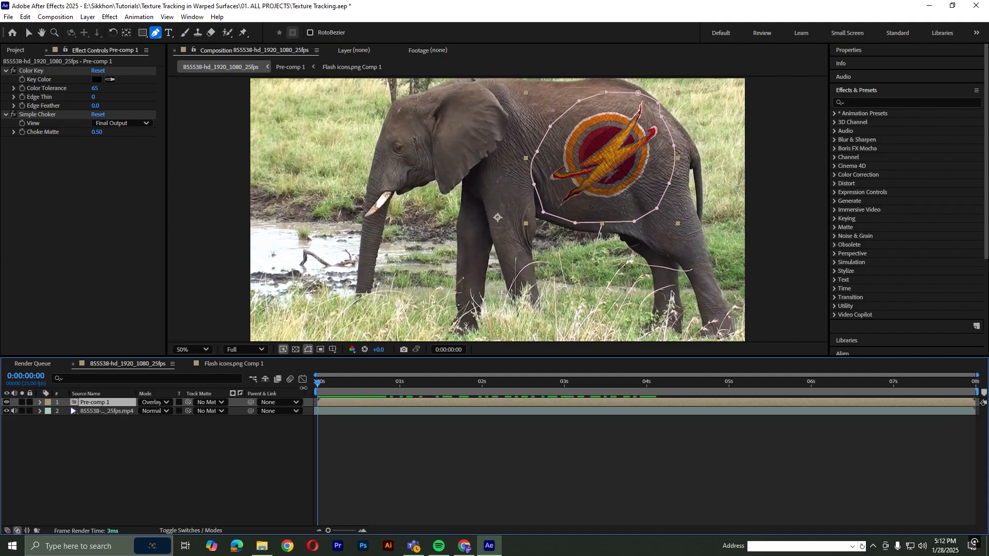
{"action": "key", "text": "ctrl+z"}
{"action": "key", "text": "ctrl+shift+z"}
{"action": "left_click", "coordinate": [349, 454]}
{"action": "left_click_drag", "start_coordinate": [324, 381], "coordinate": [621, 390]}
{"action": "key", "text": "space"}
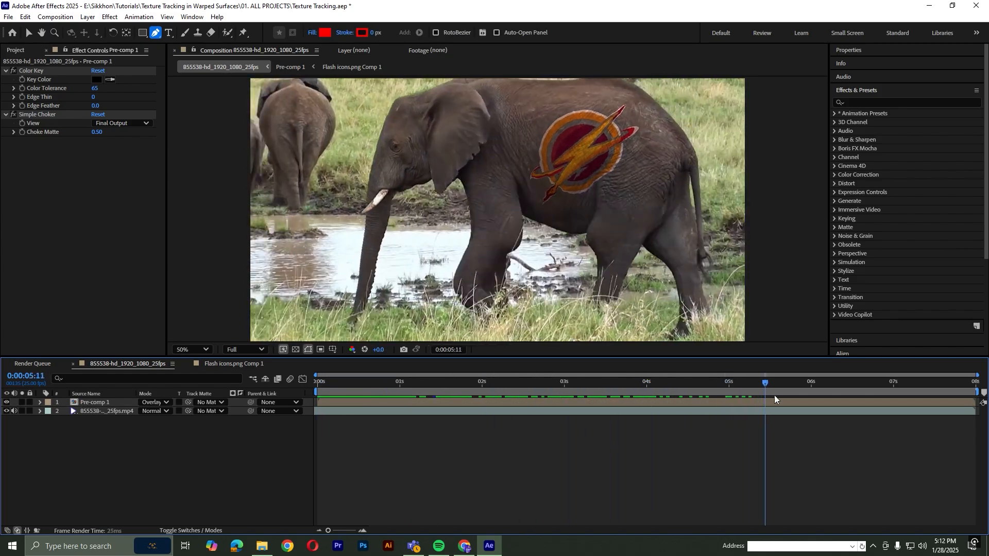